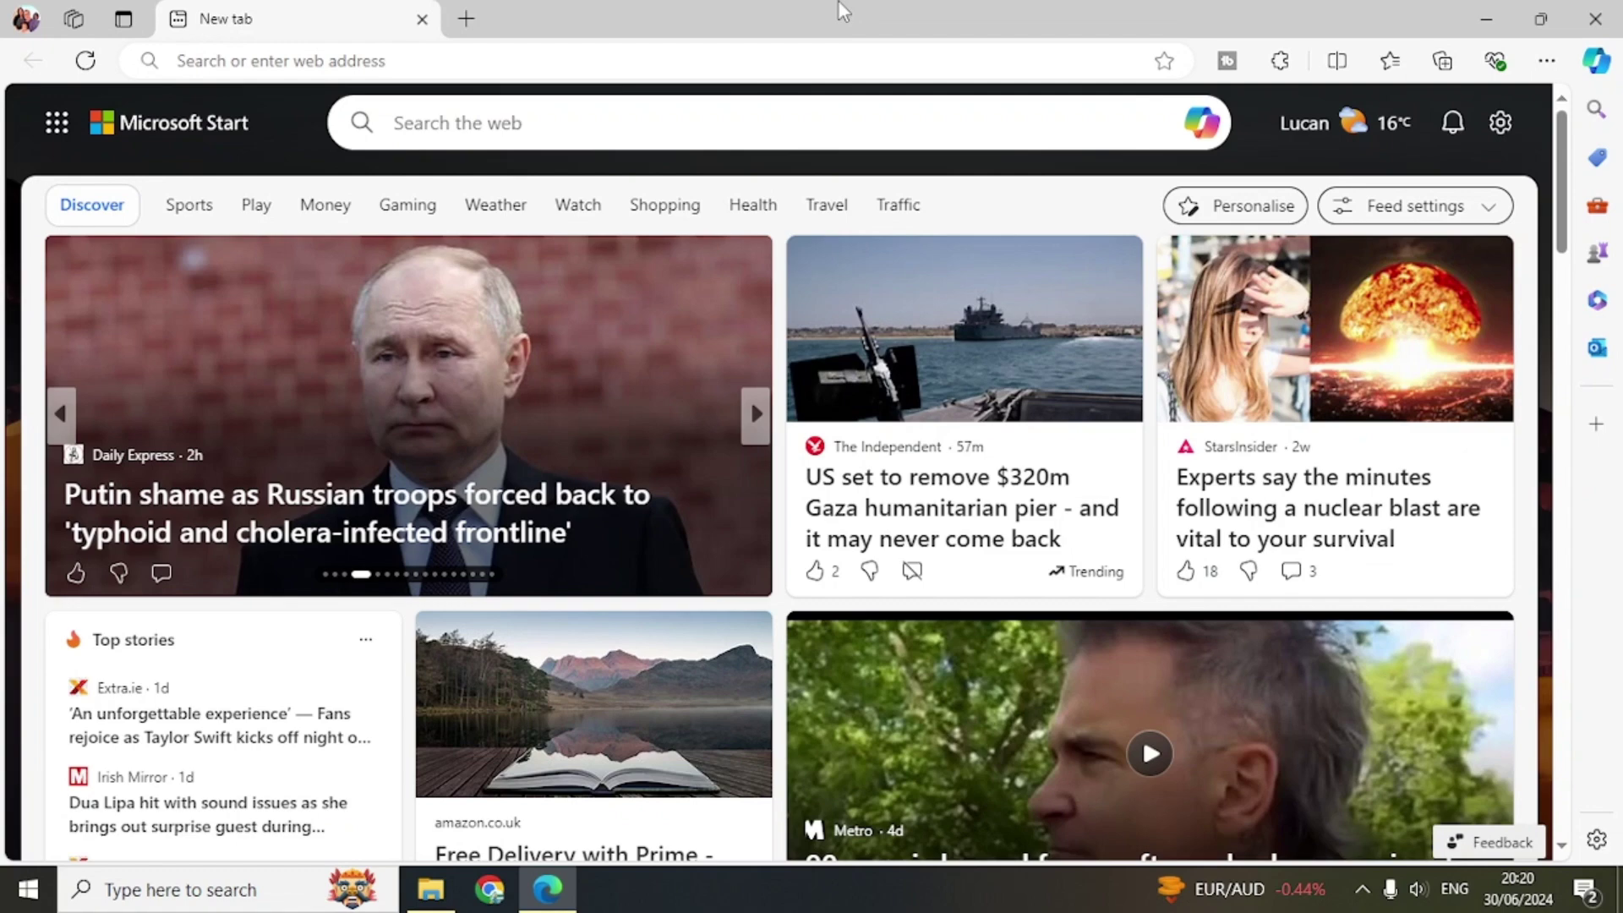
Open platform.openai.com in Edge from the address bar
click(322, 64)
text(p)
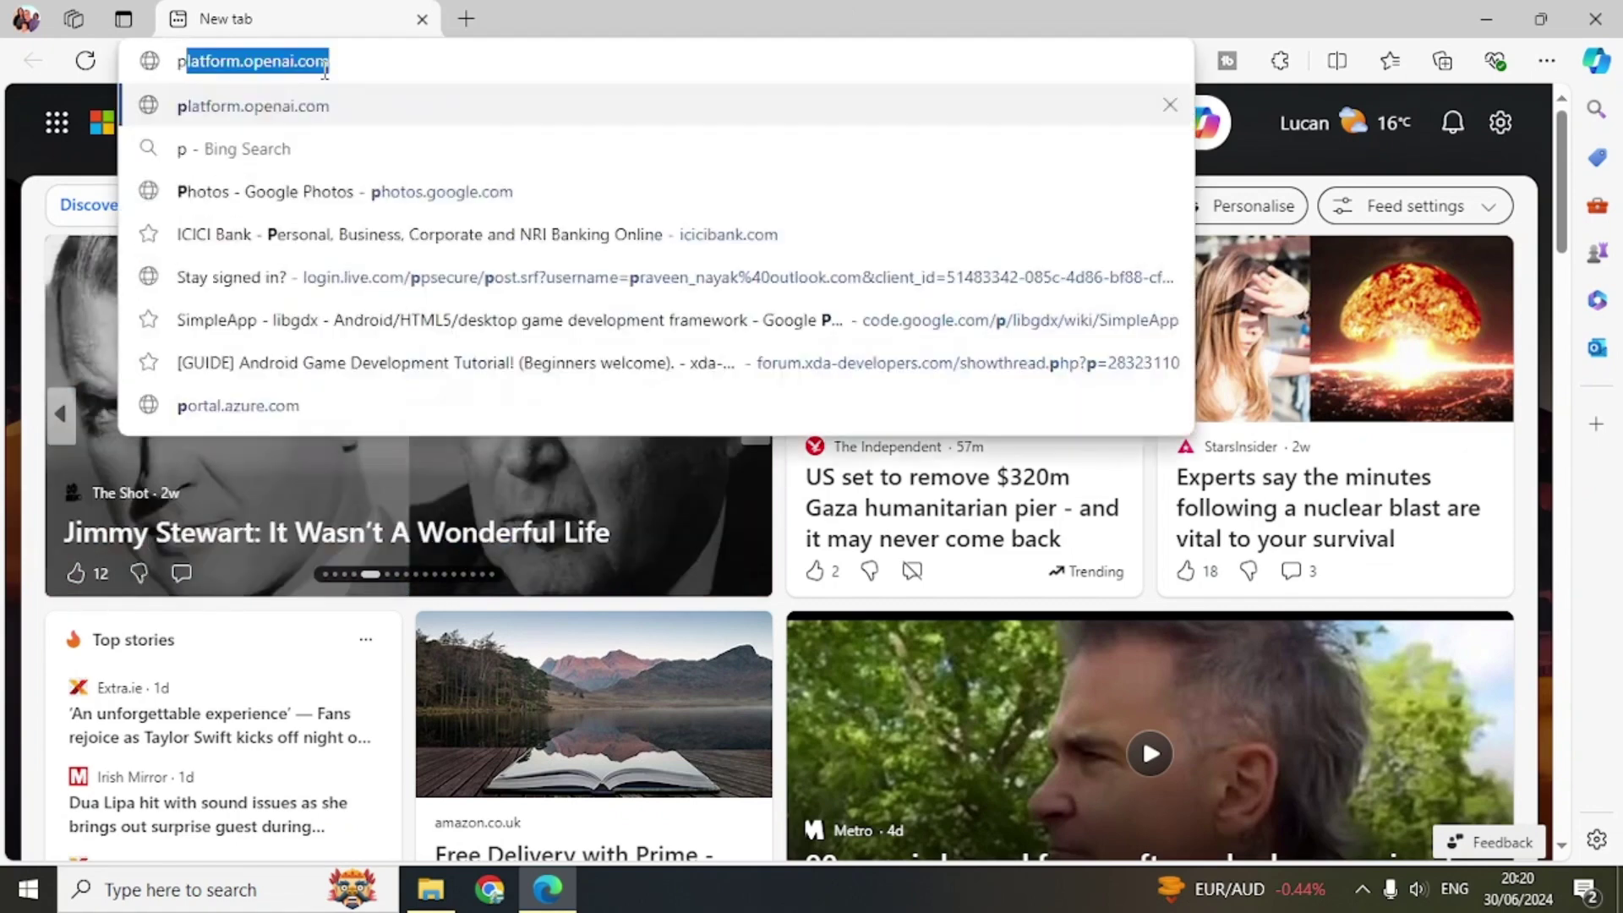
text(la)
key(Return)
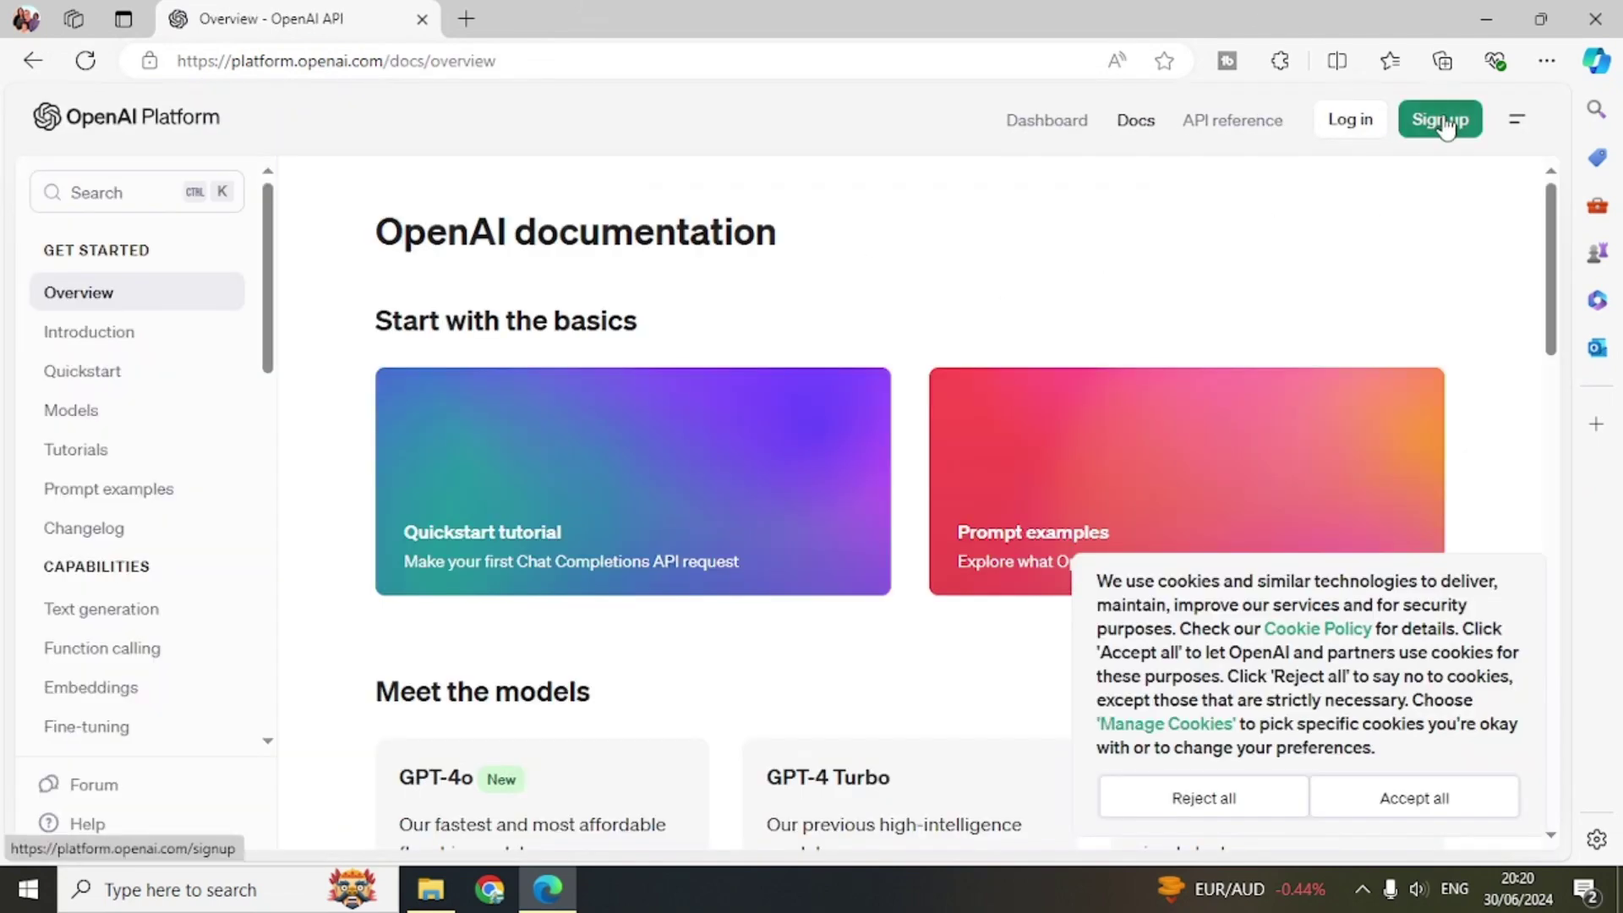
Go to the login page, briefly visit Sign Up, then return to Login with the email entered
click(1354, 122)
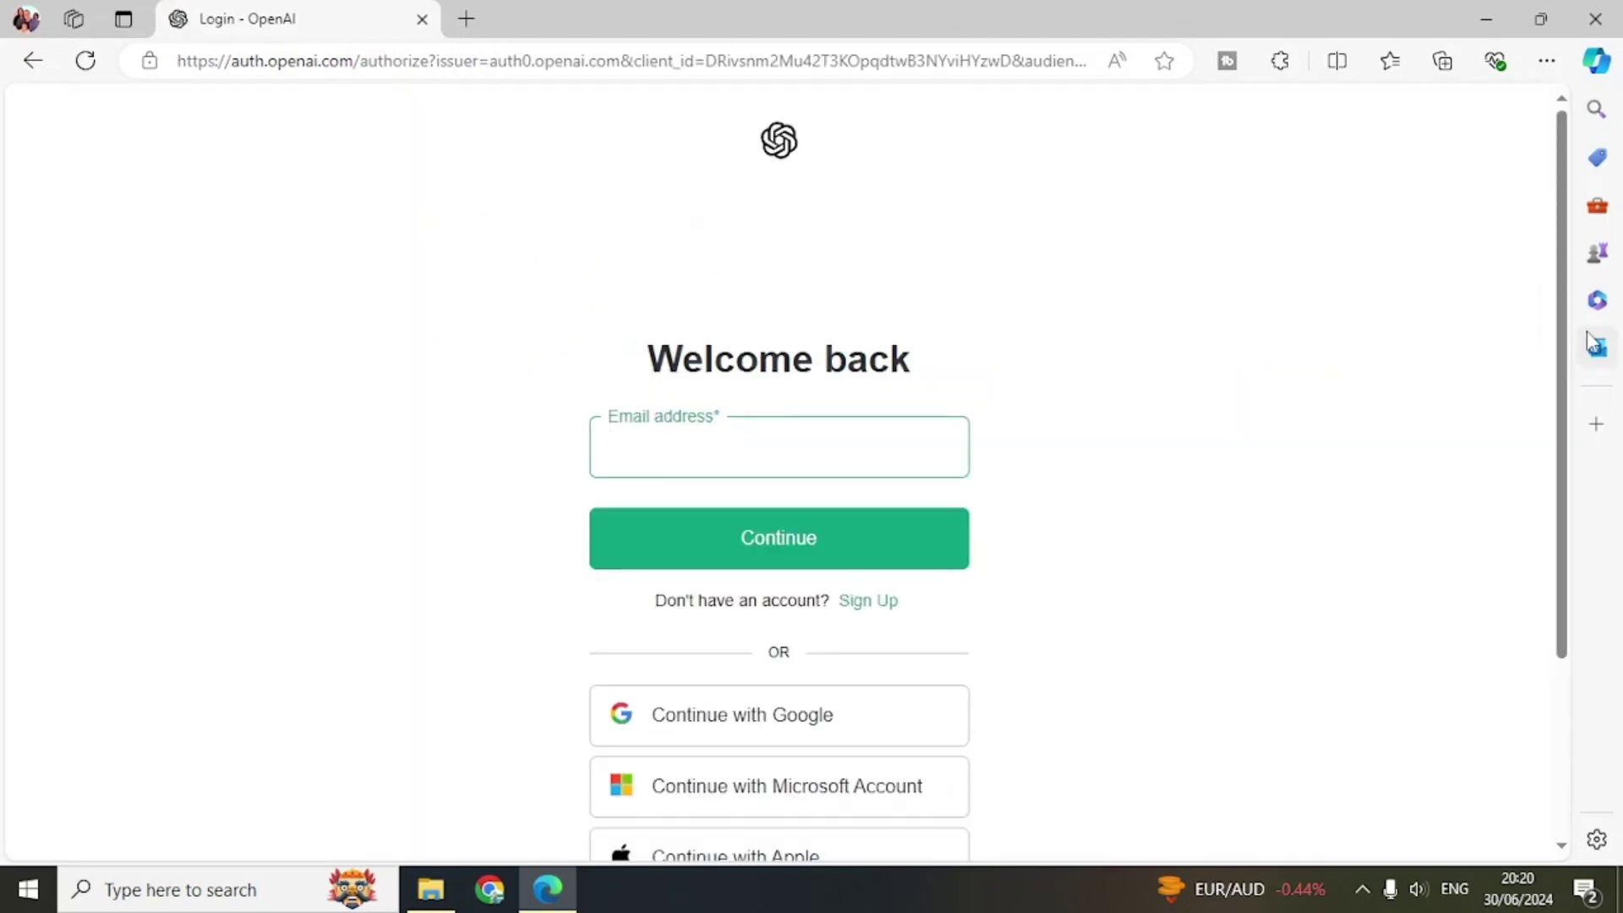
drag(1567, 323, 1564, 422)
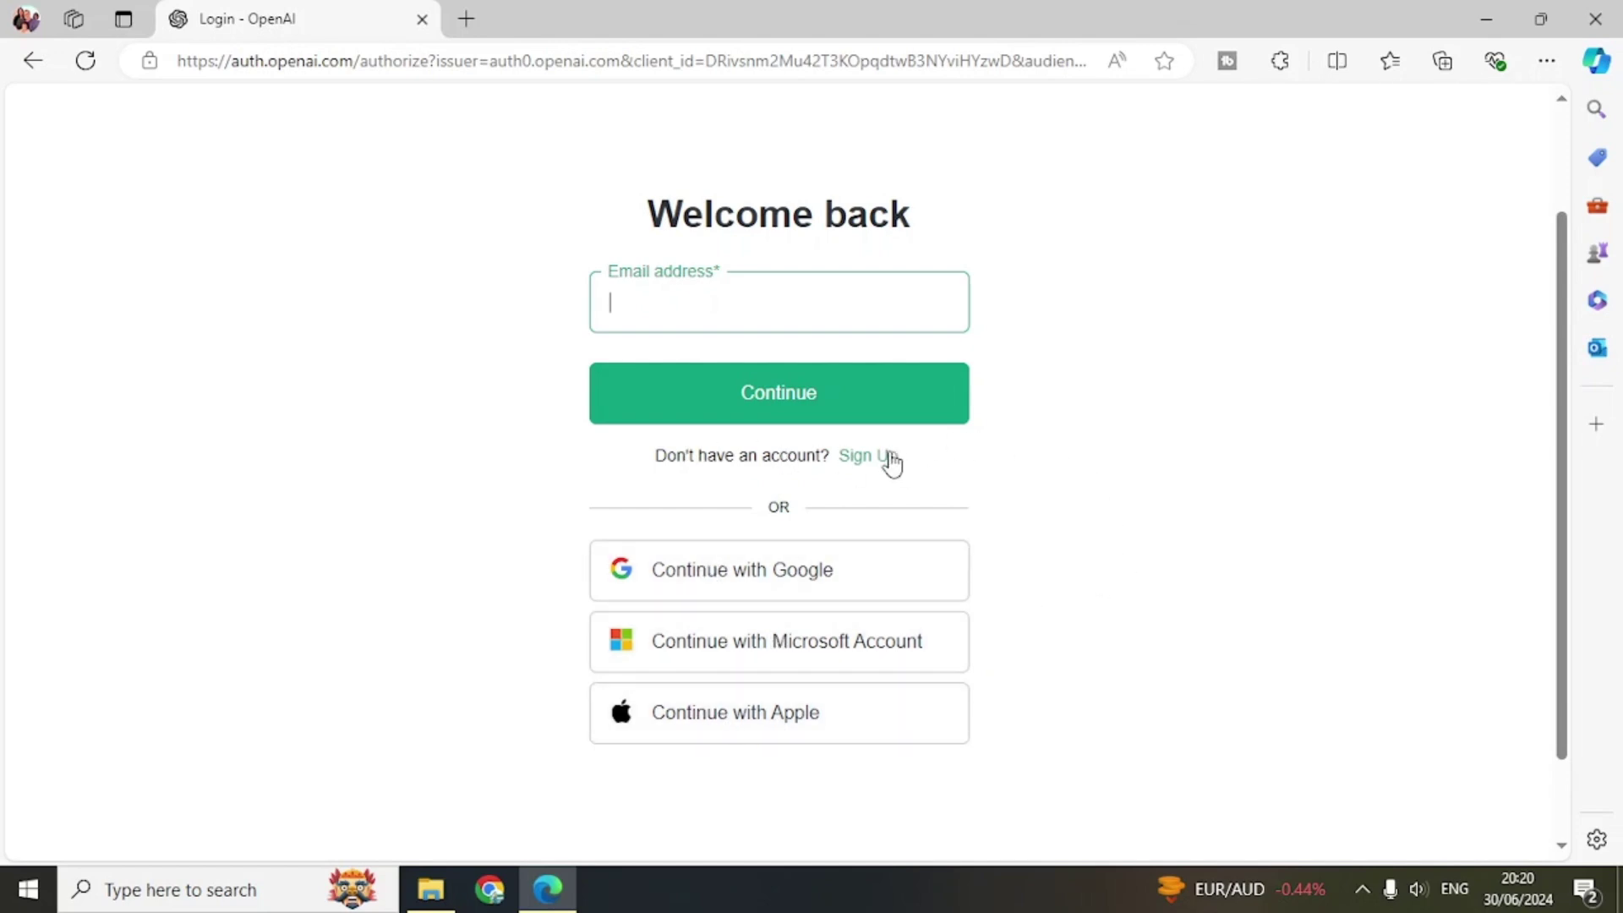
click(1129, 477)
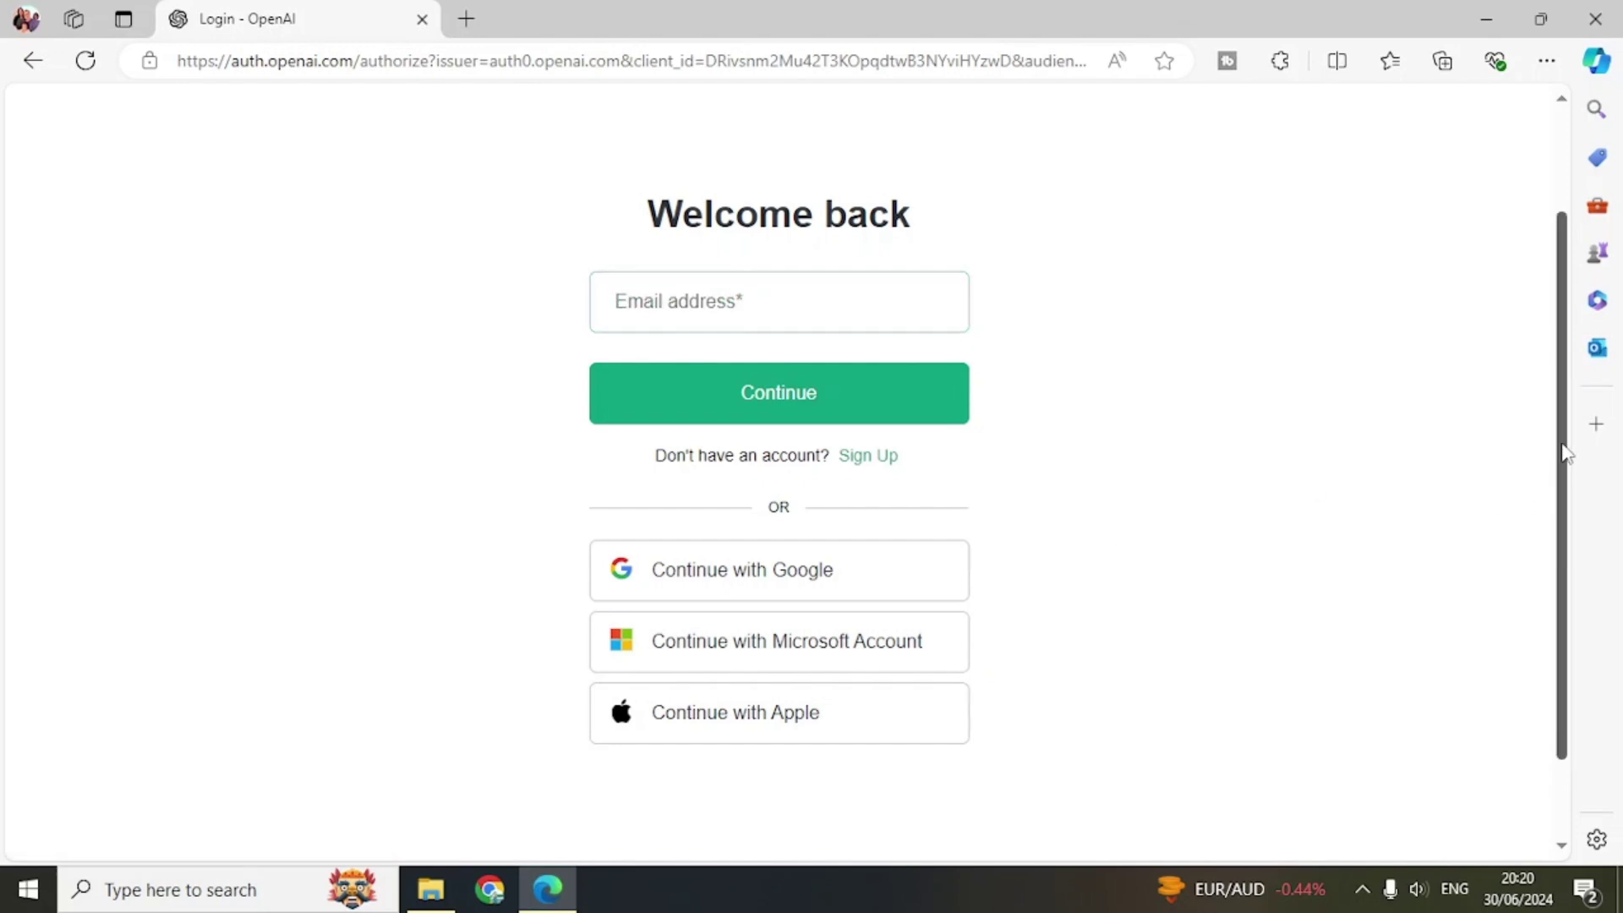
drag(1566, 453, 1551, 373)
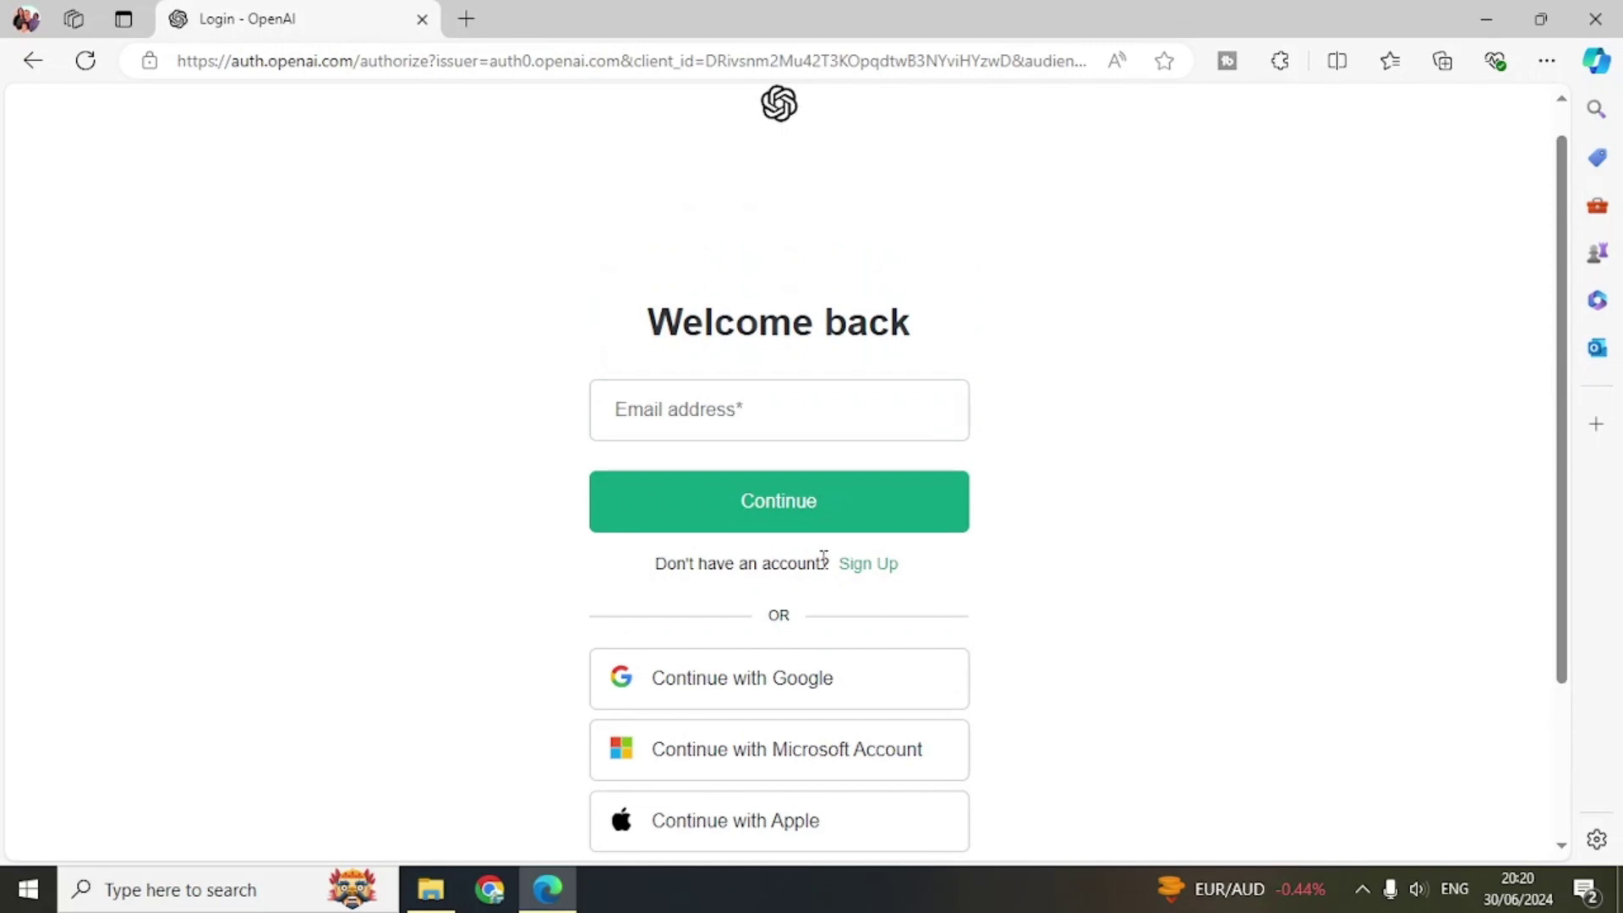
click(870, 567)
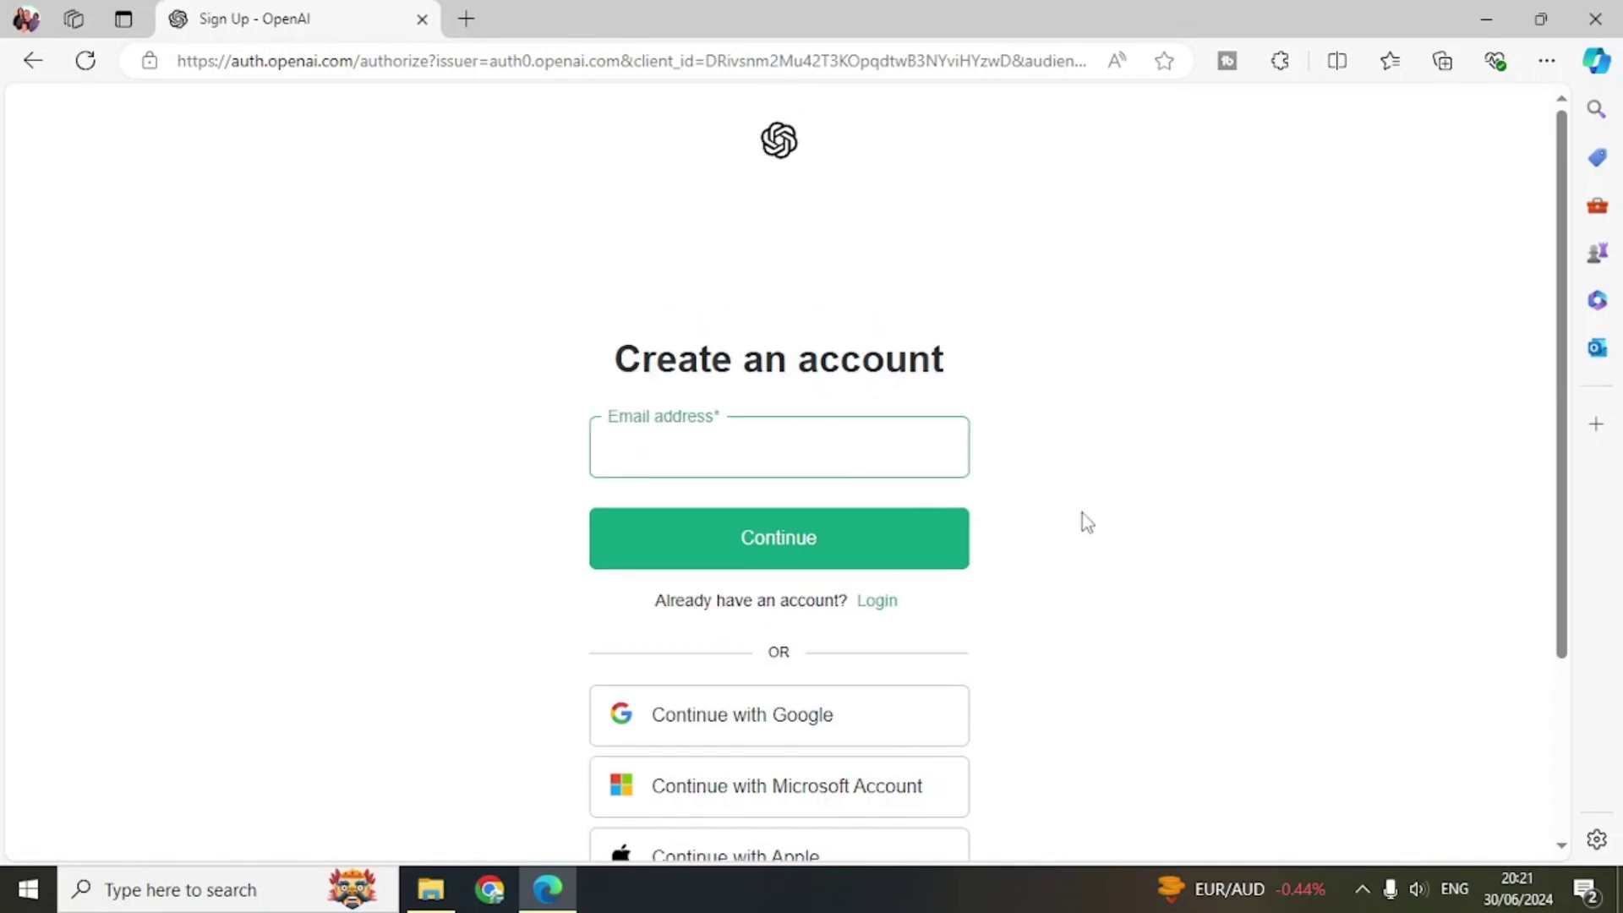
click(887, 602)
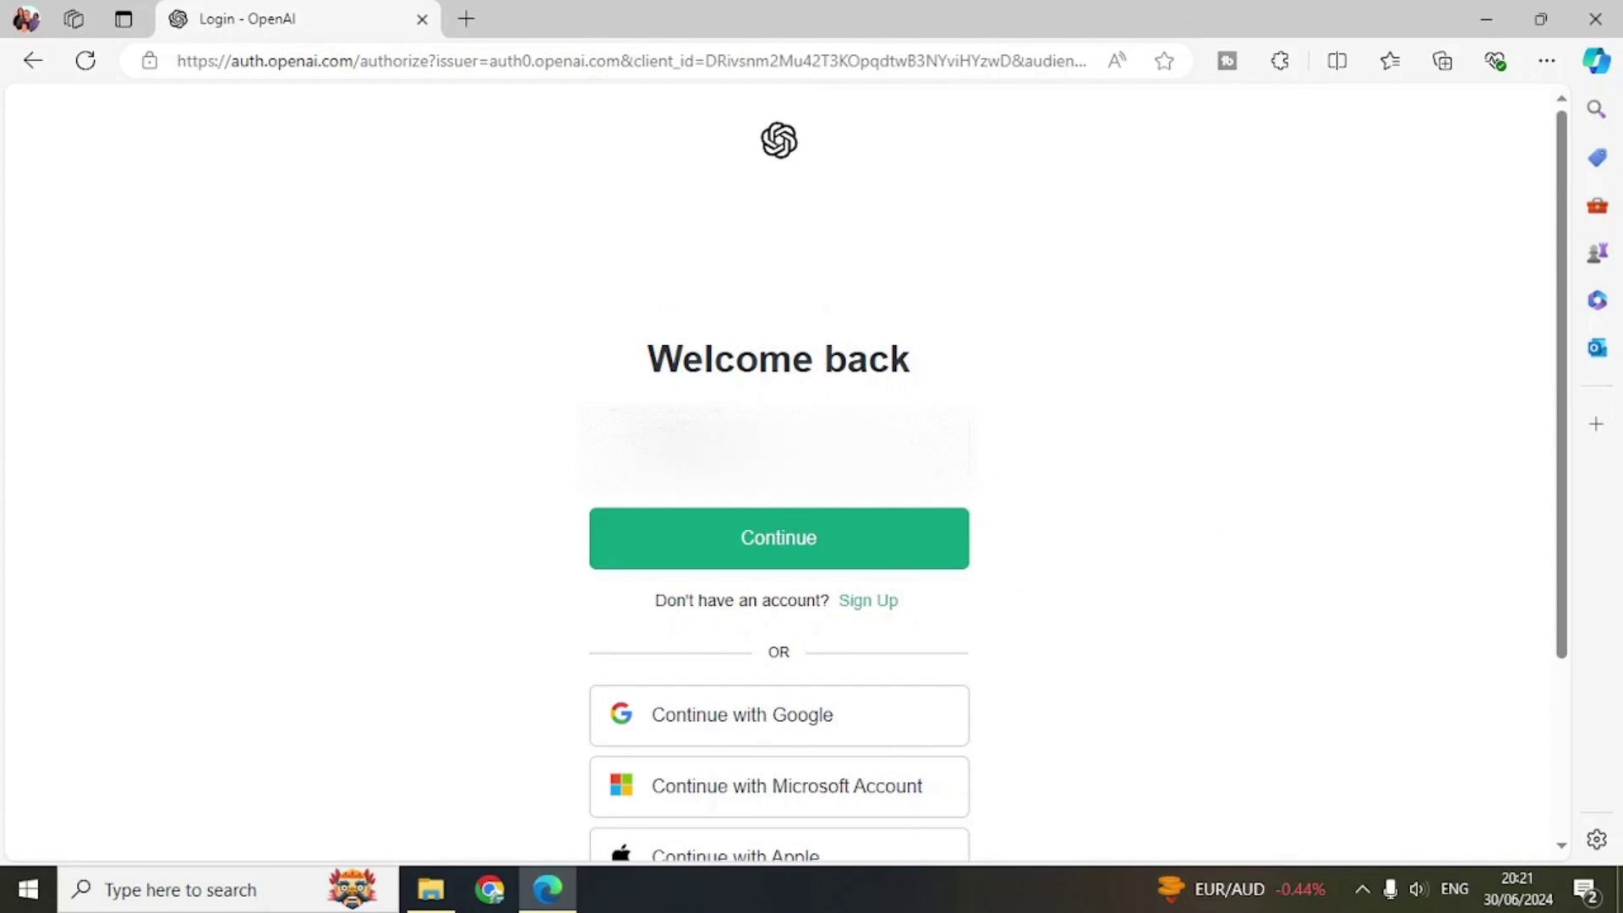
Submit the account email and password to sign in to the Personal Default project
key(Return)
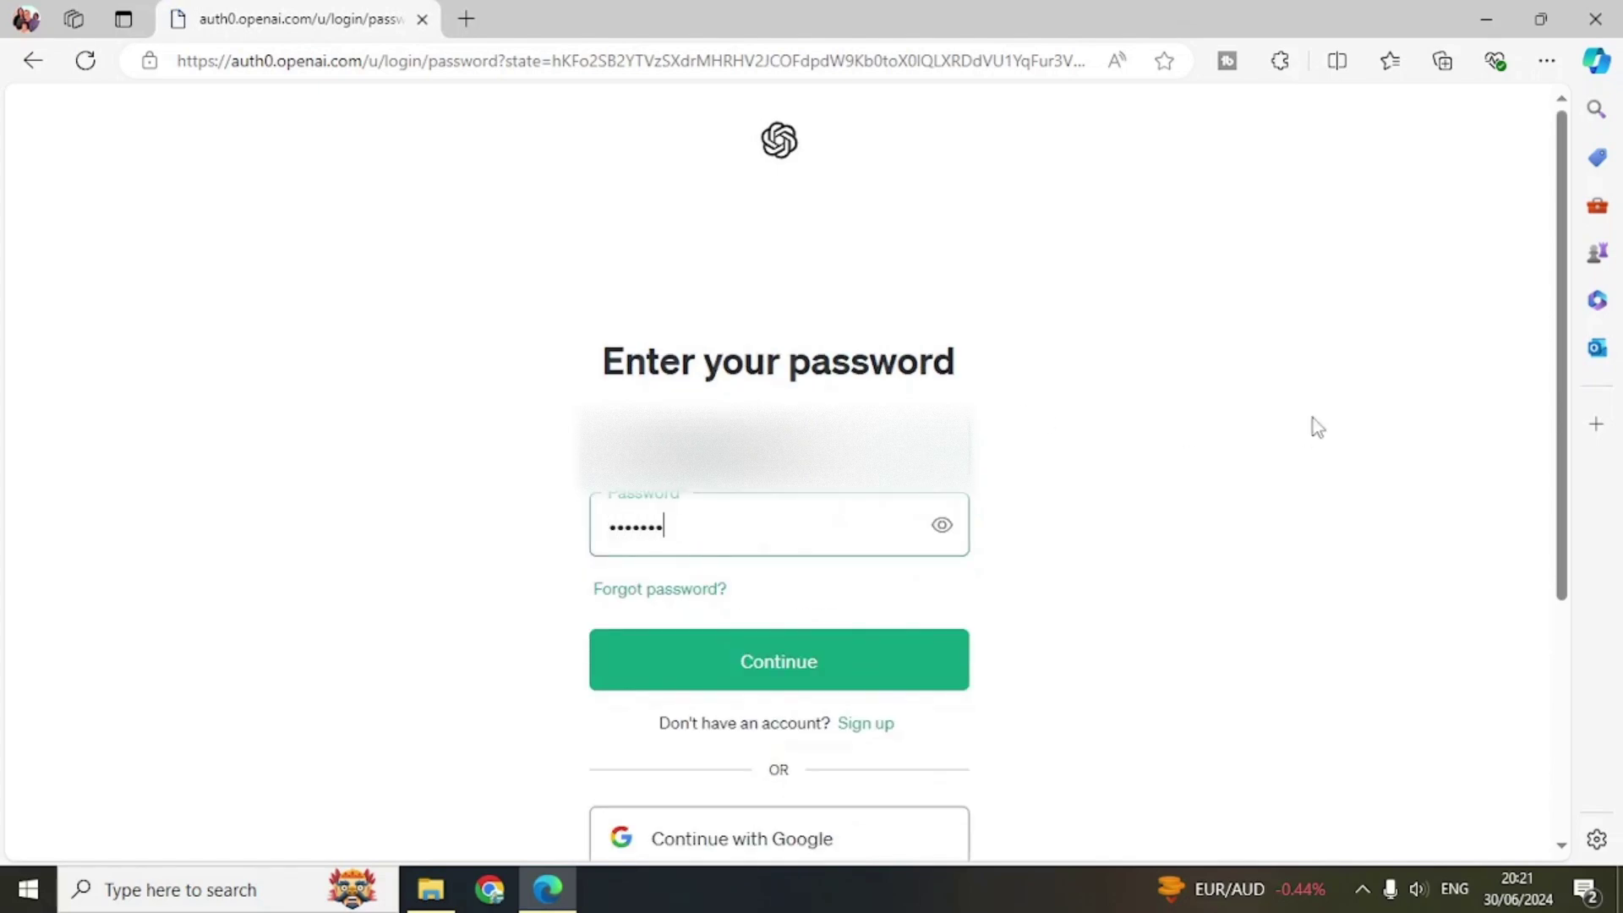
text(••)
click(750, 657)
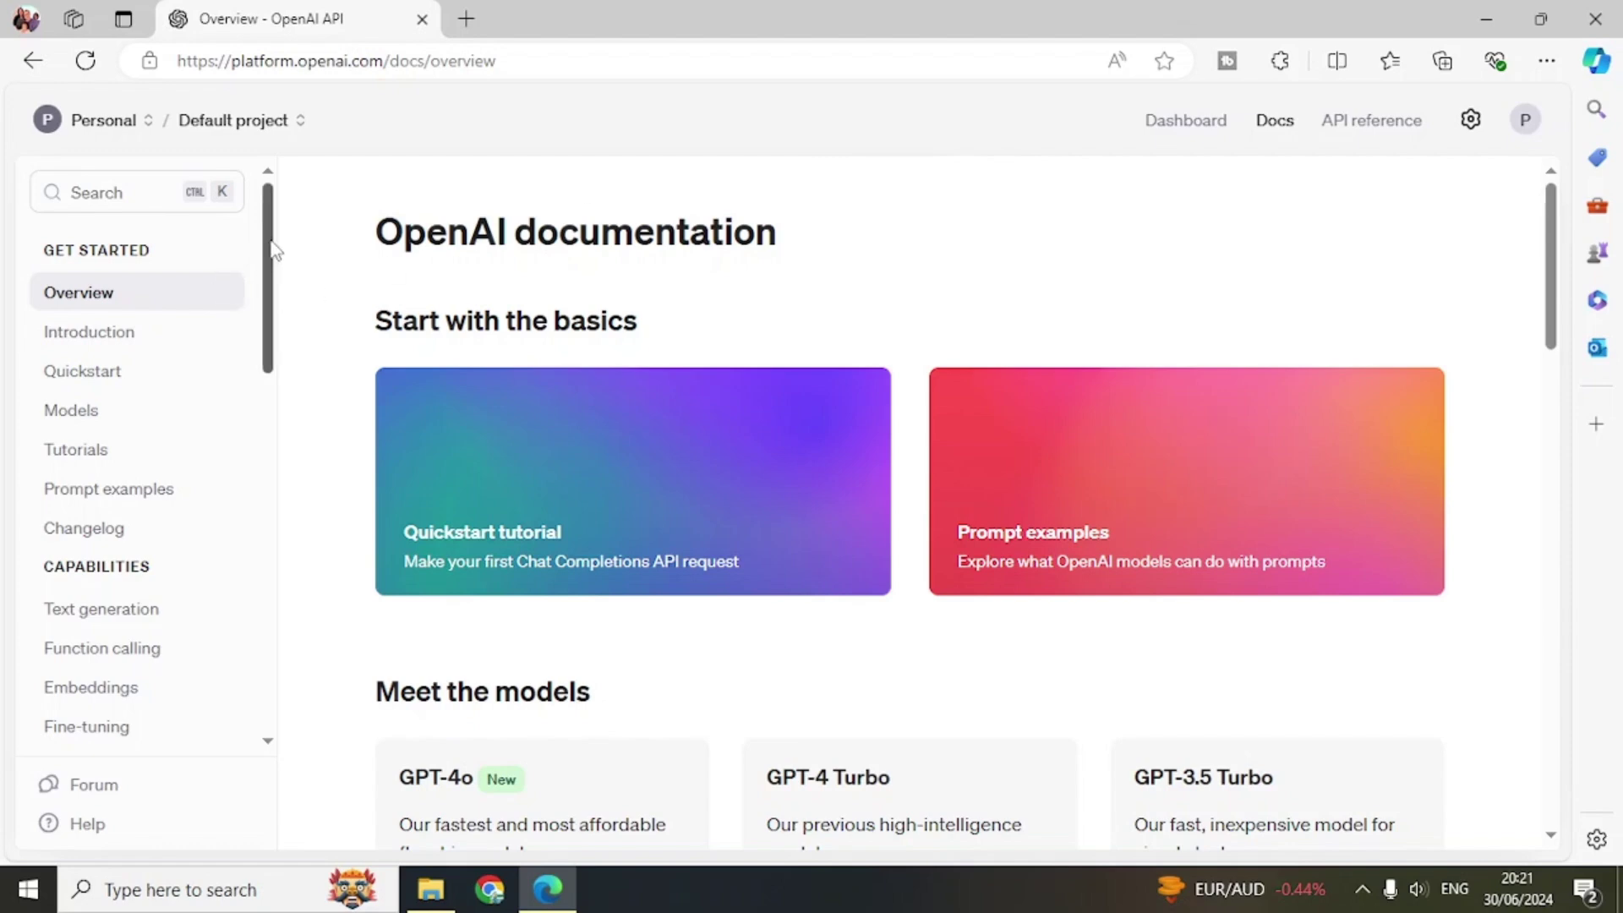
Launch the Chat Playground, dismiss its welcome, and keep gpt-3.5-turbo-1106 as the model
mouse_move(270, 248)
mouse_down()
mouse_move(275, 580)
mouse_move(268, 254)
mouse_move(279, 500)
mouse_move(286, 248)
mouse_up()
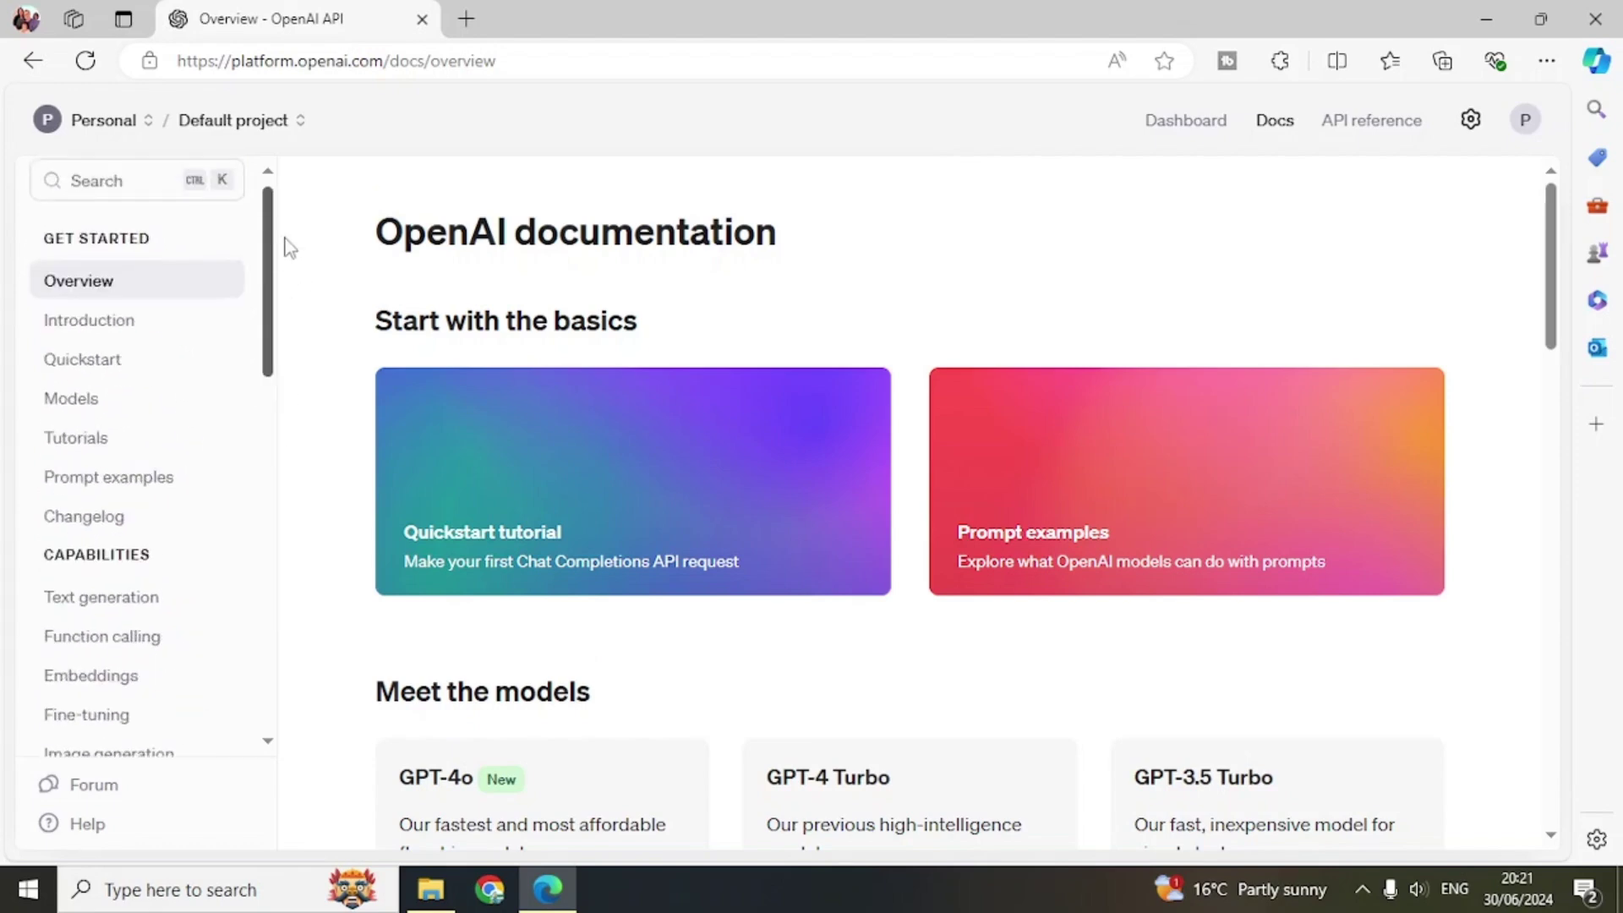
click(1181, 118)
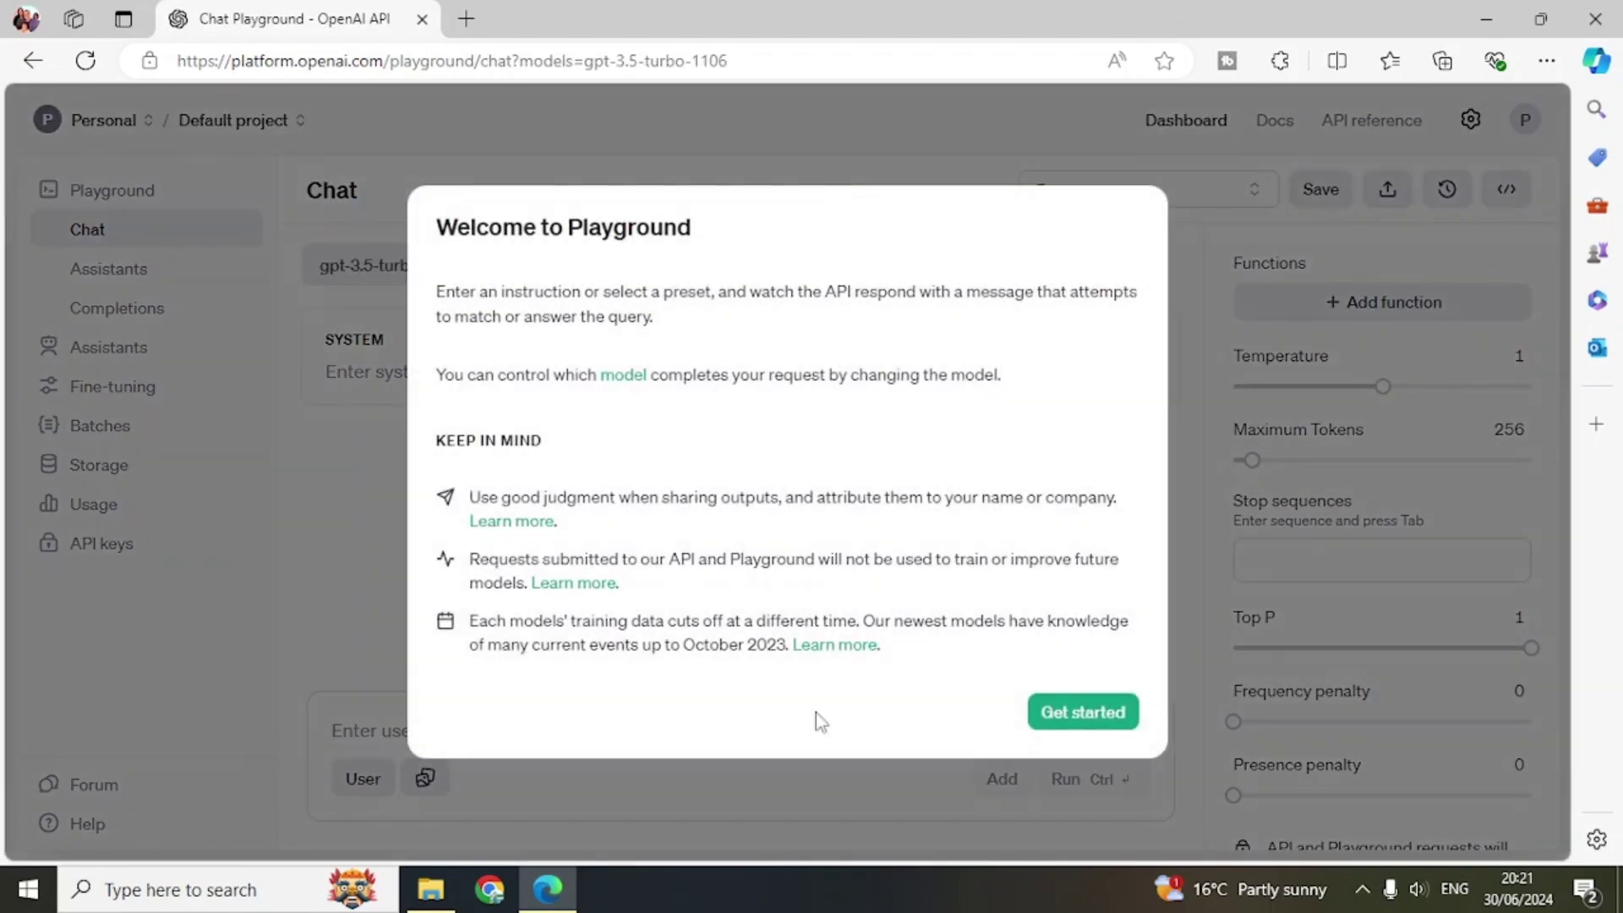
click(1082, 717)
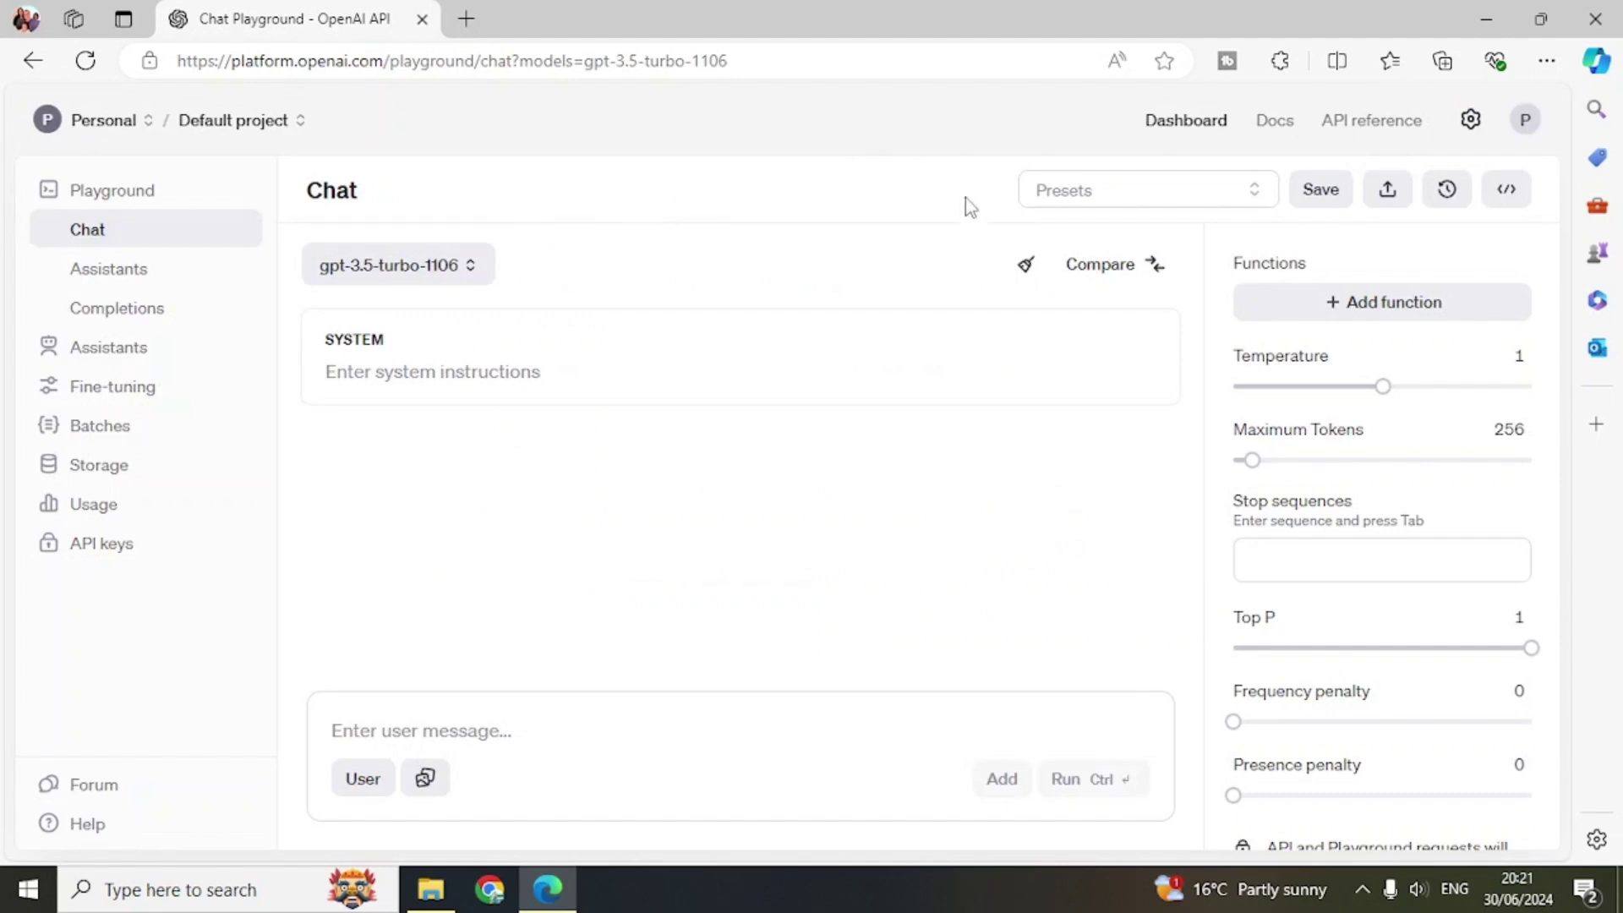
click(469, 282)
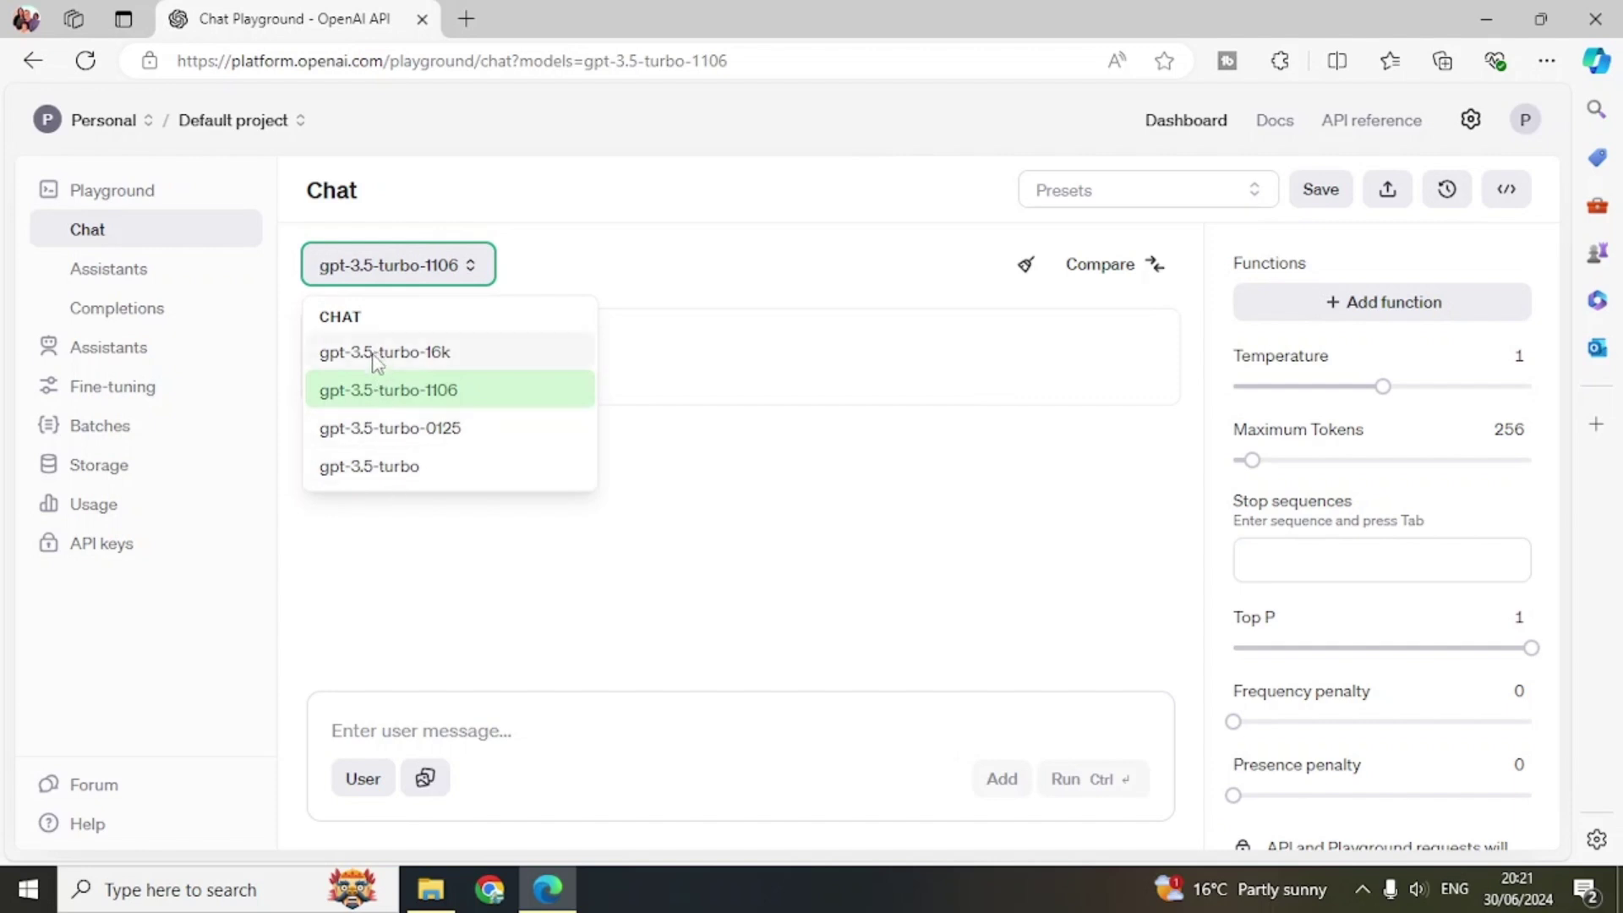
click(686, 523)
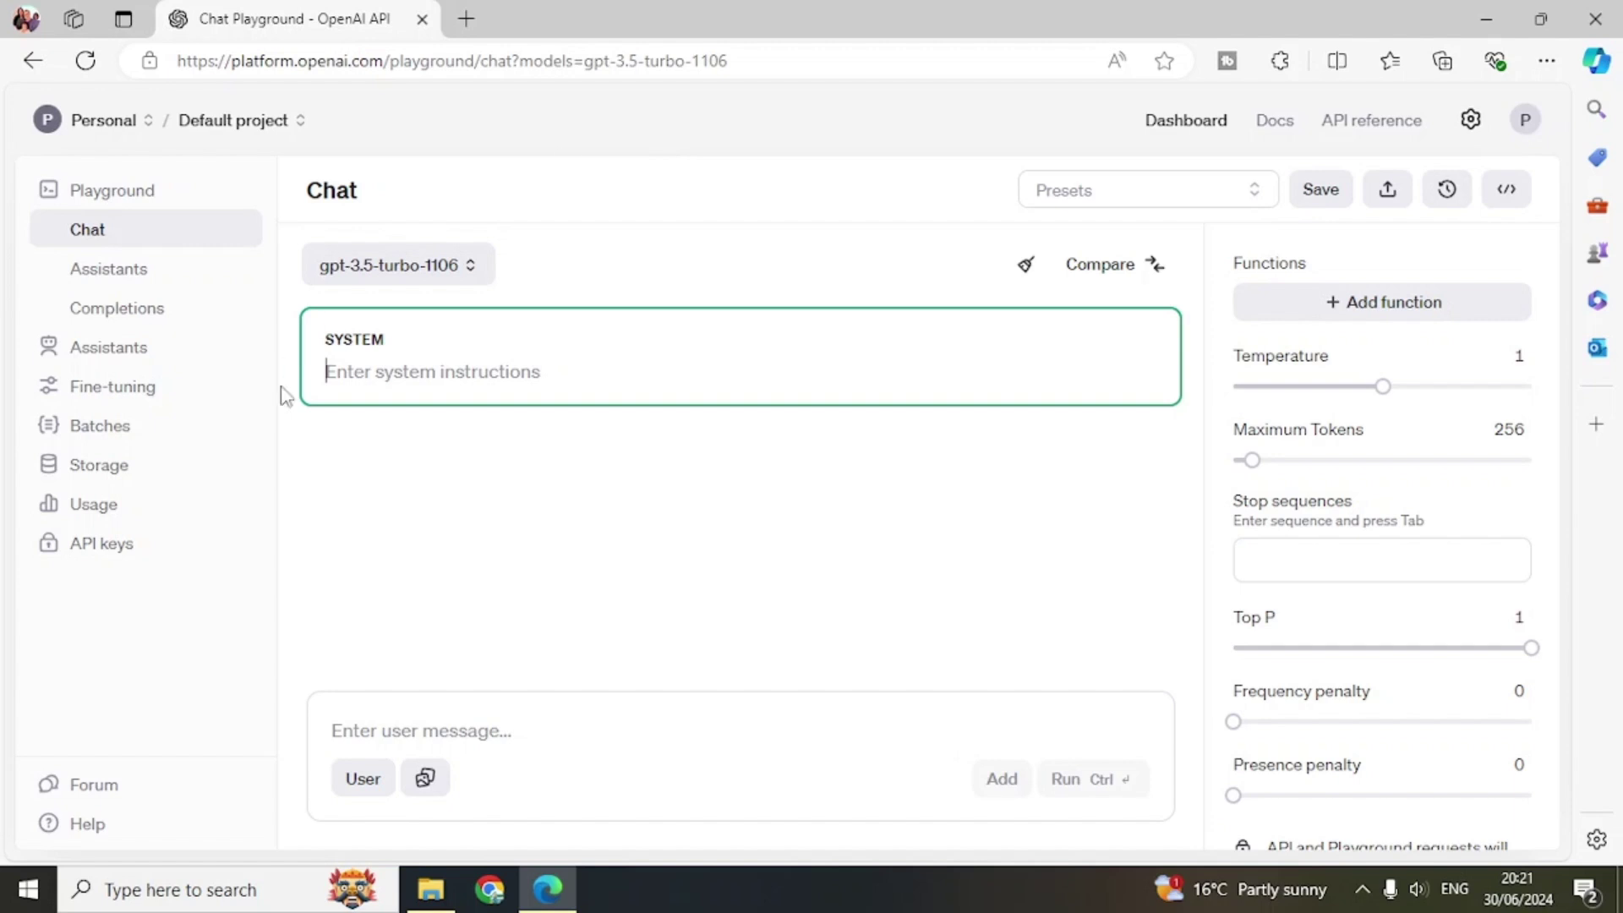
Show the empty API keys page and the project list with Default project and MyProject
click(97, 550)
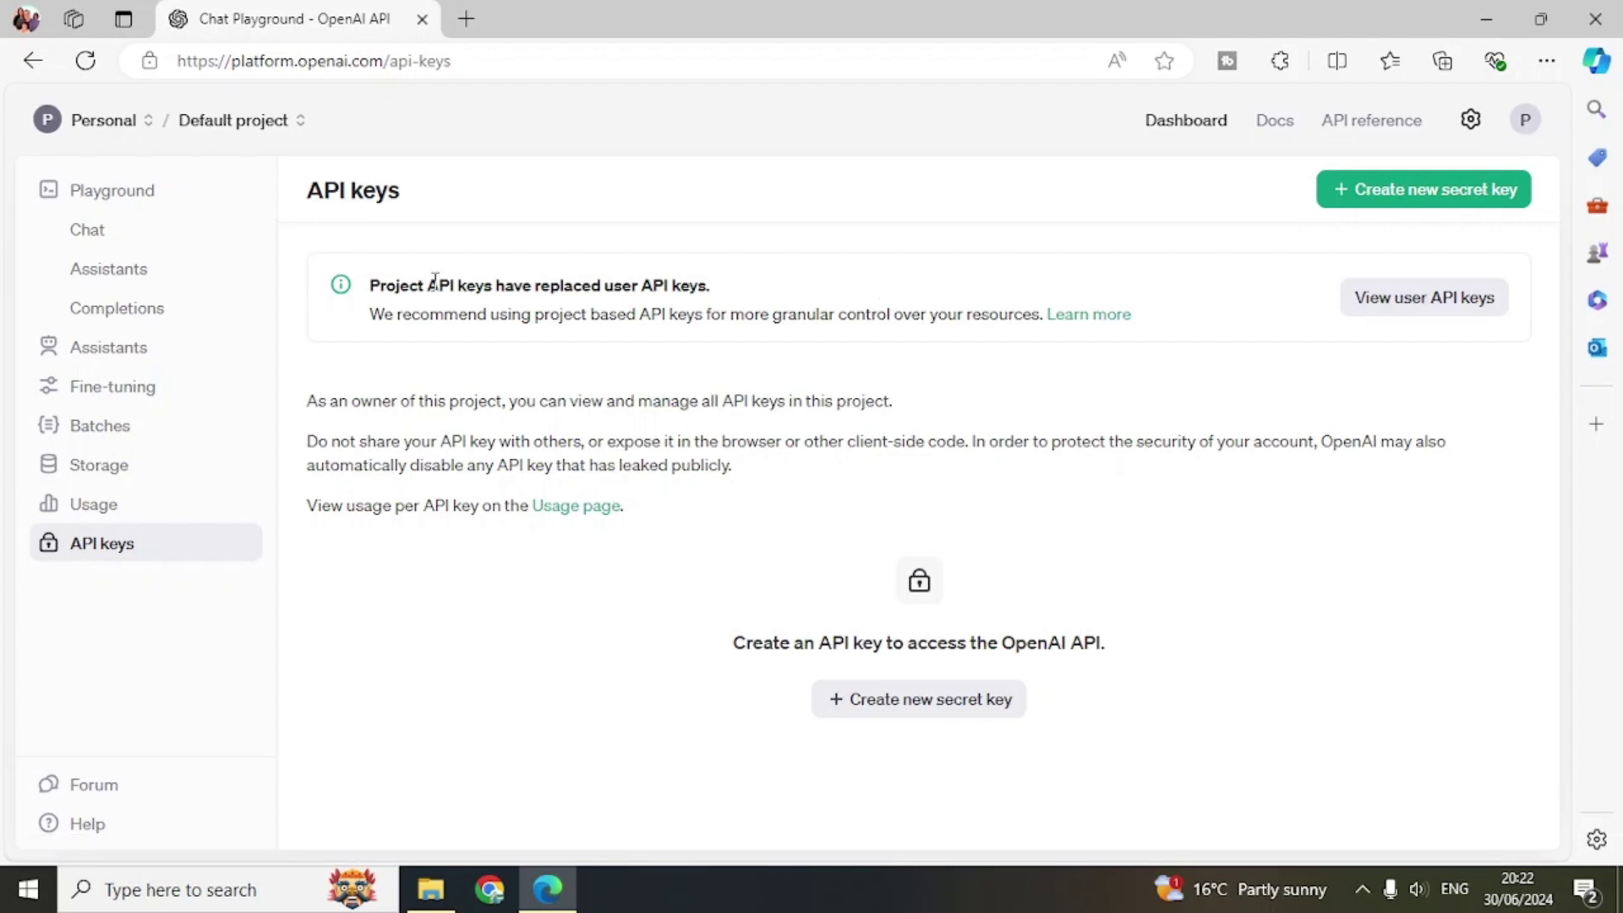
drag(369, 285, 501, 293)
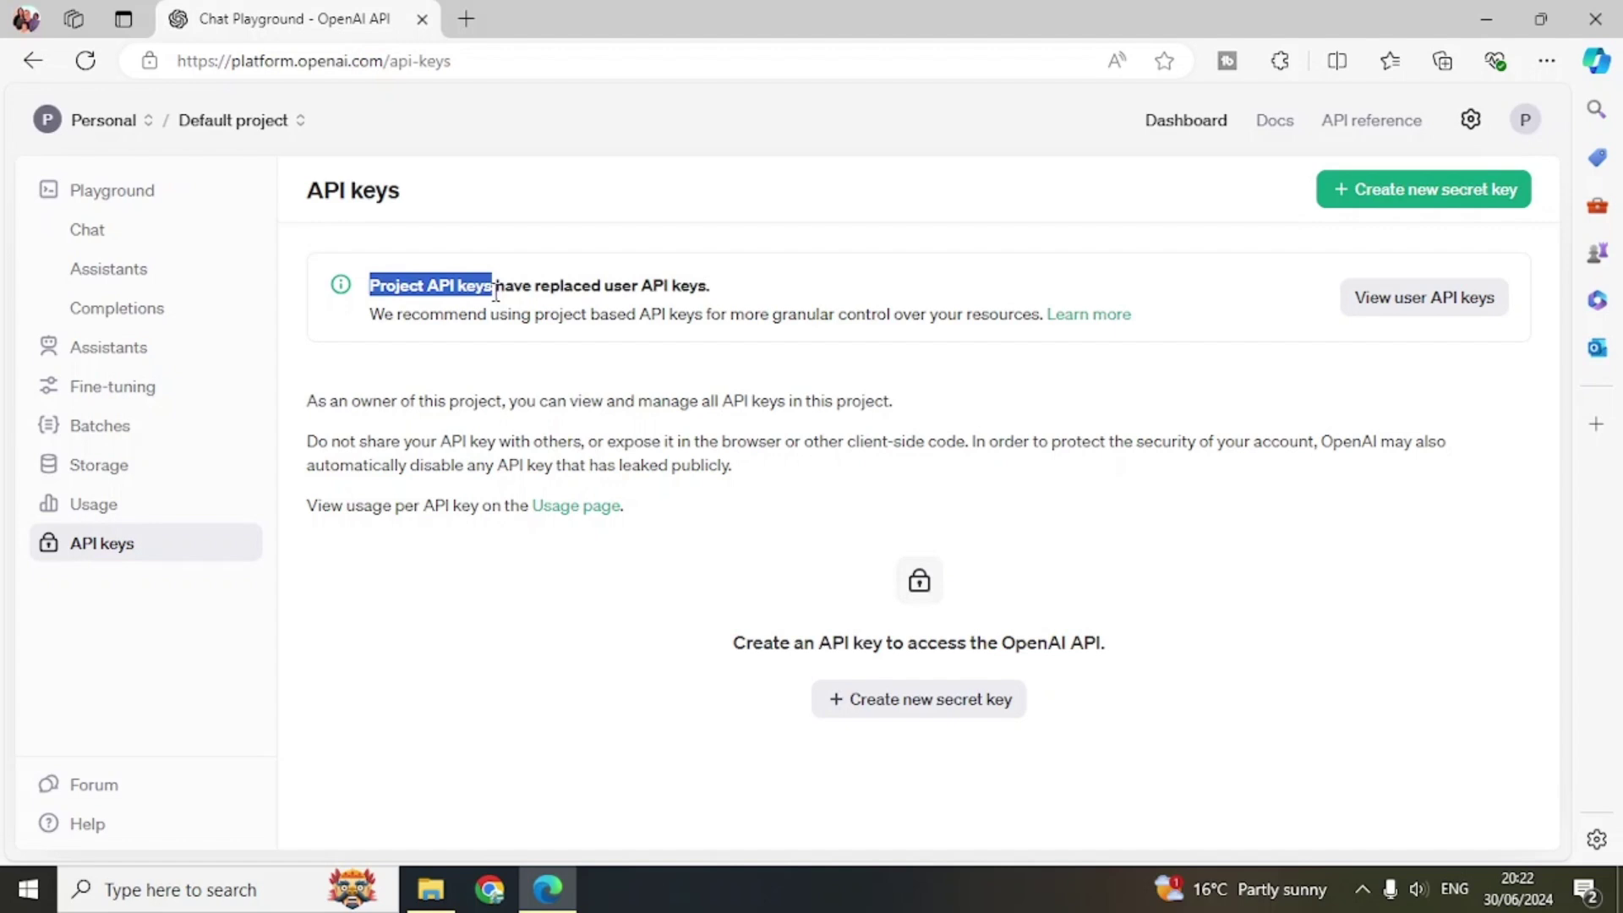
click(444, 355)
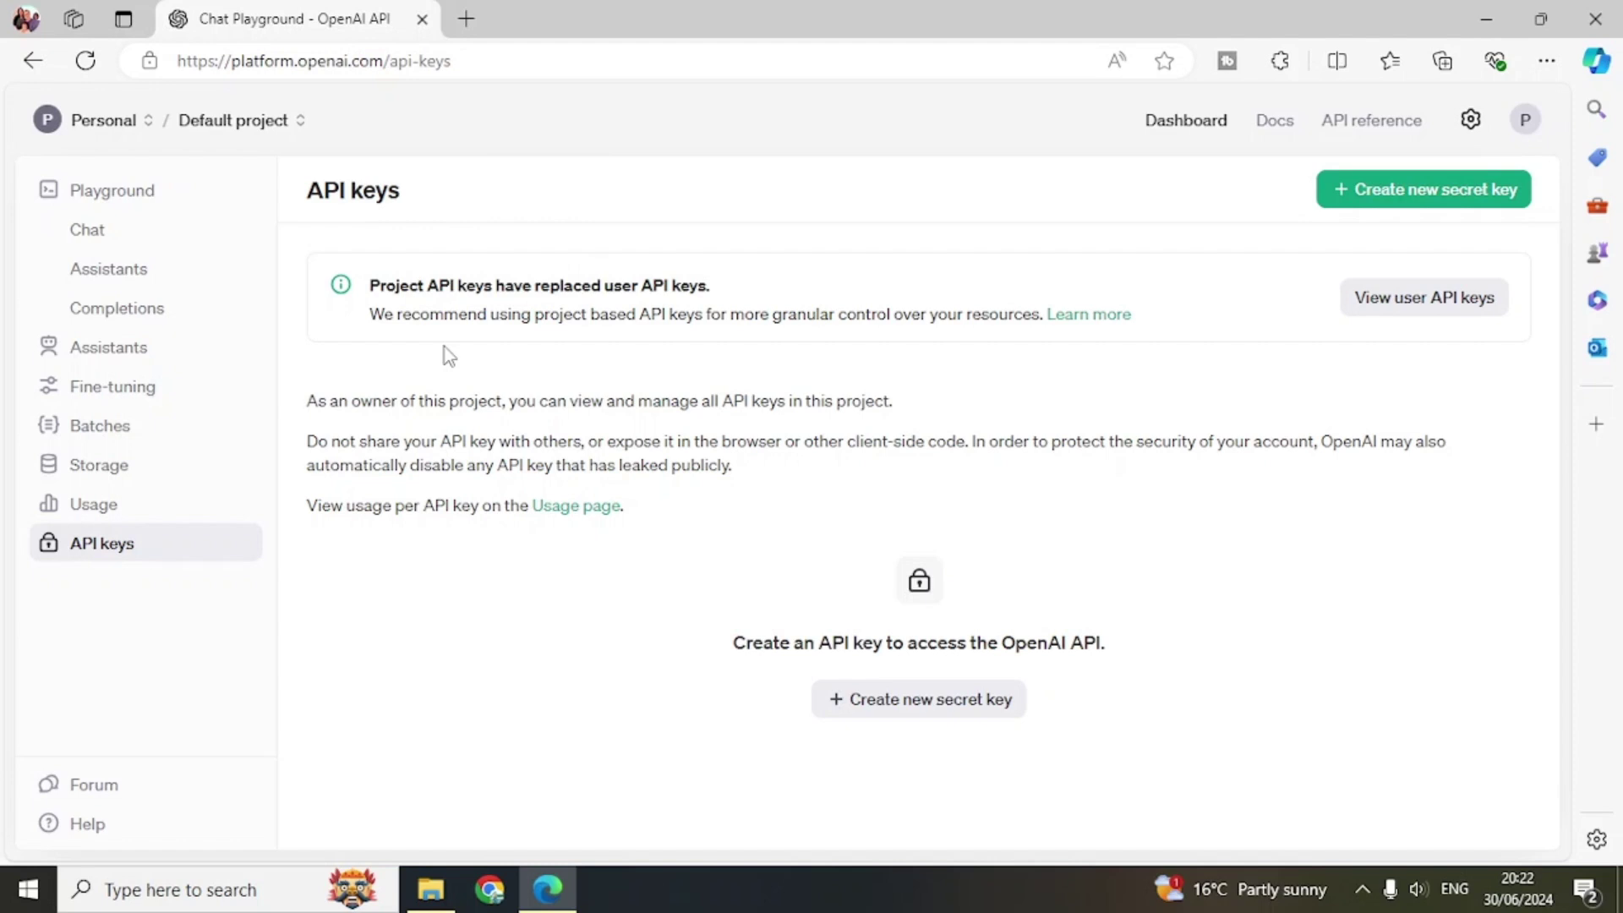
click(300, 124)
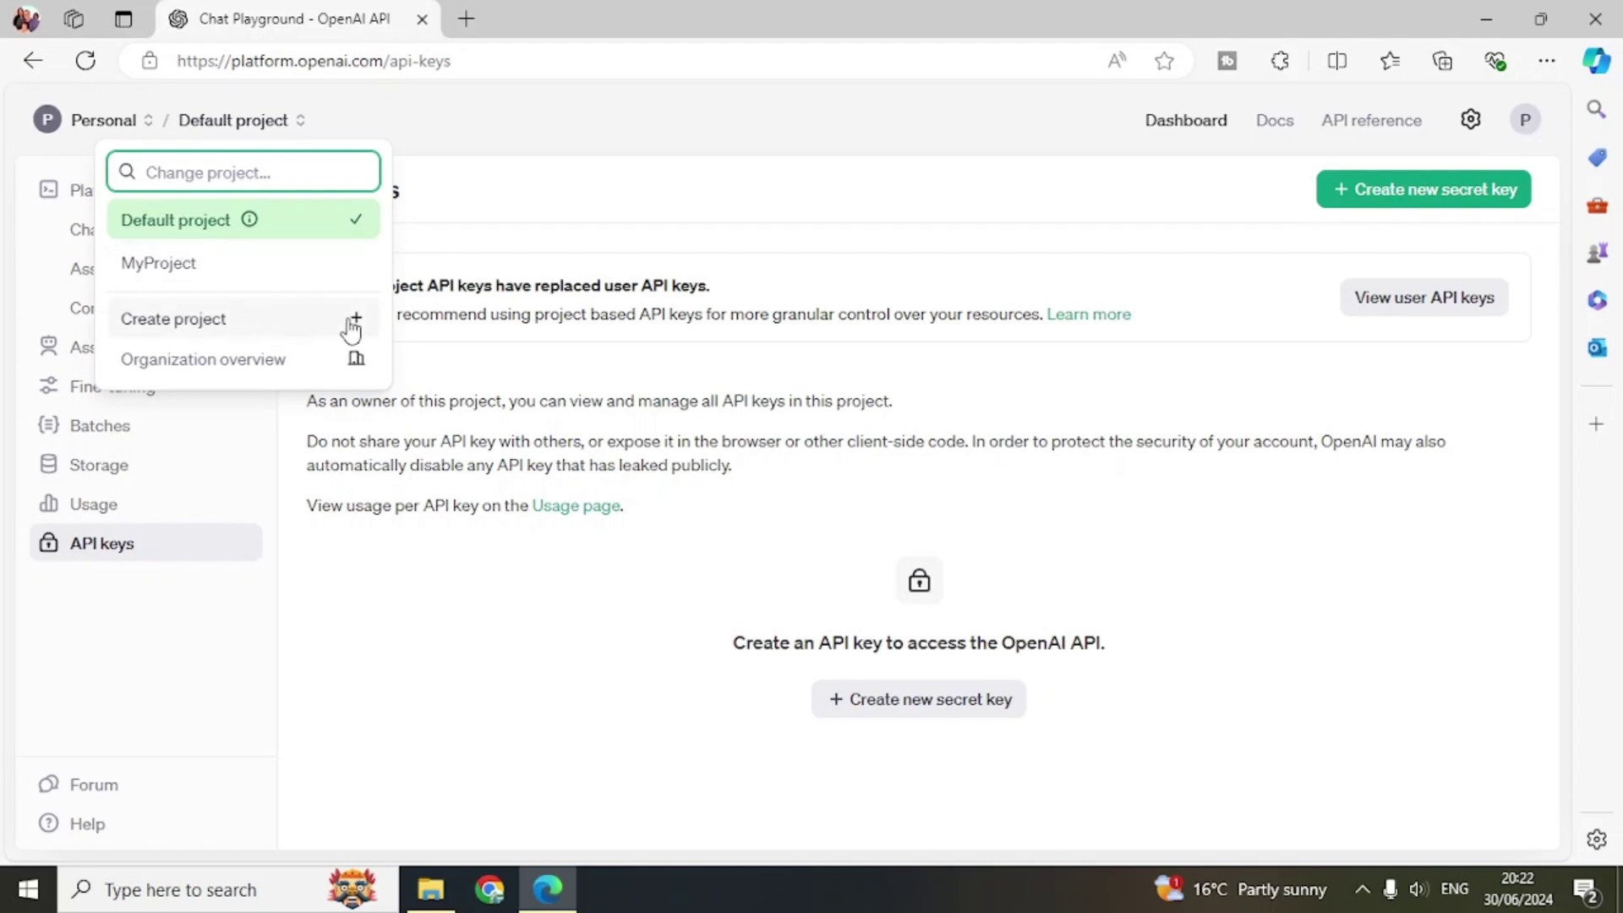
Switch to MyProject and create a secret key named MyFirstKey
click(183, 276)
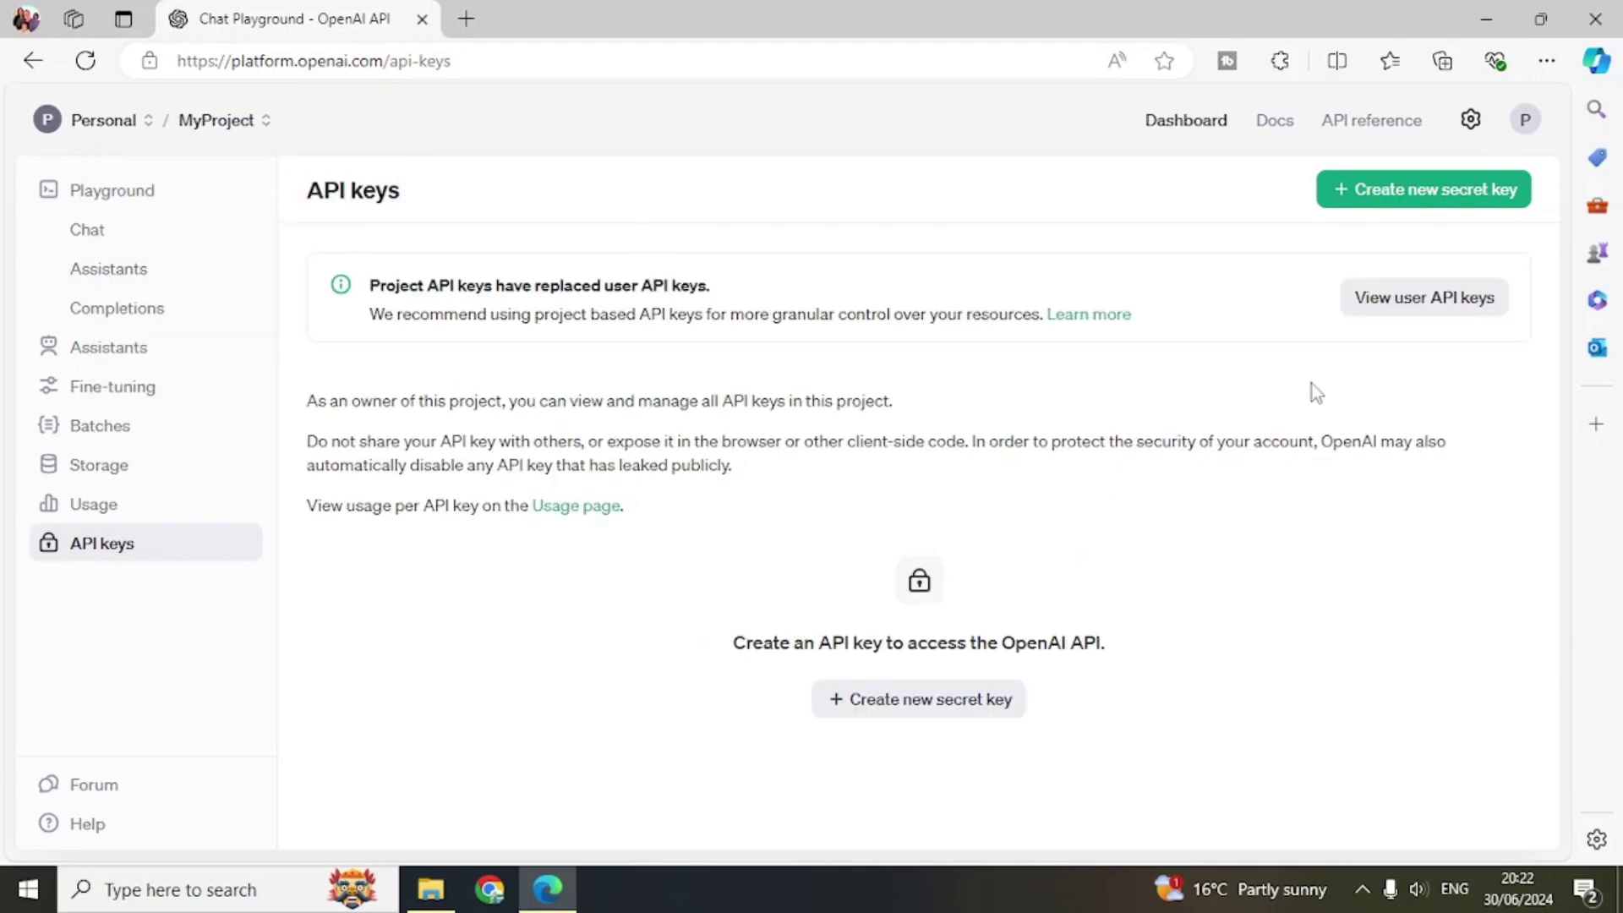
click(1436, 192)
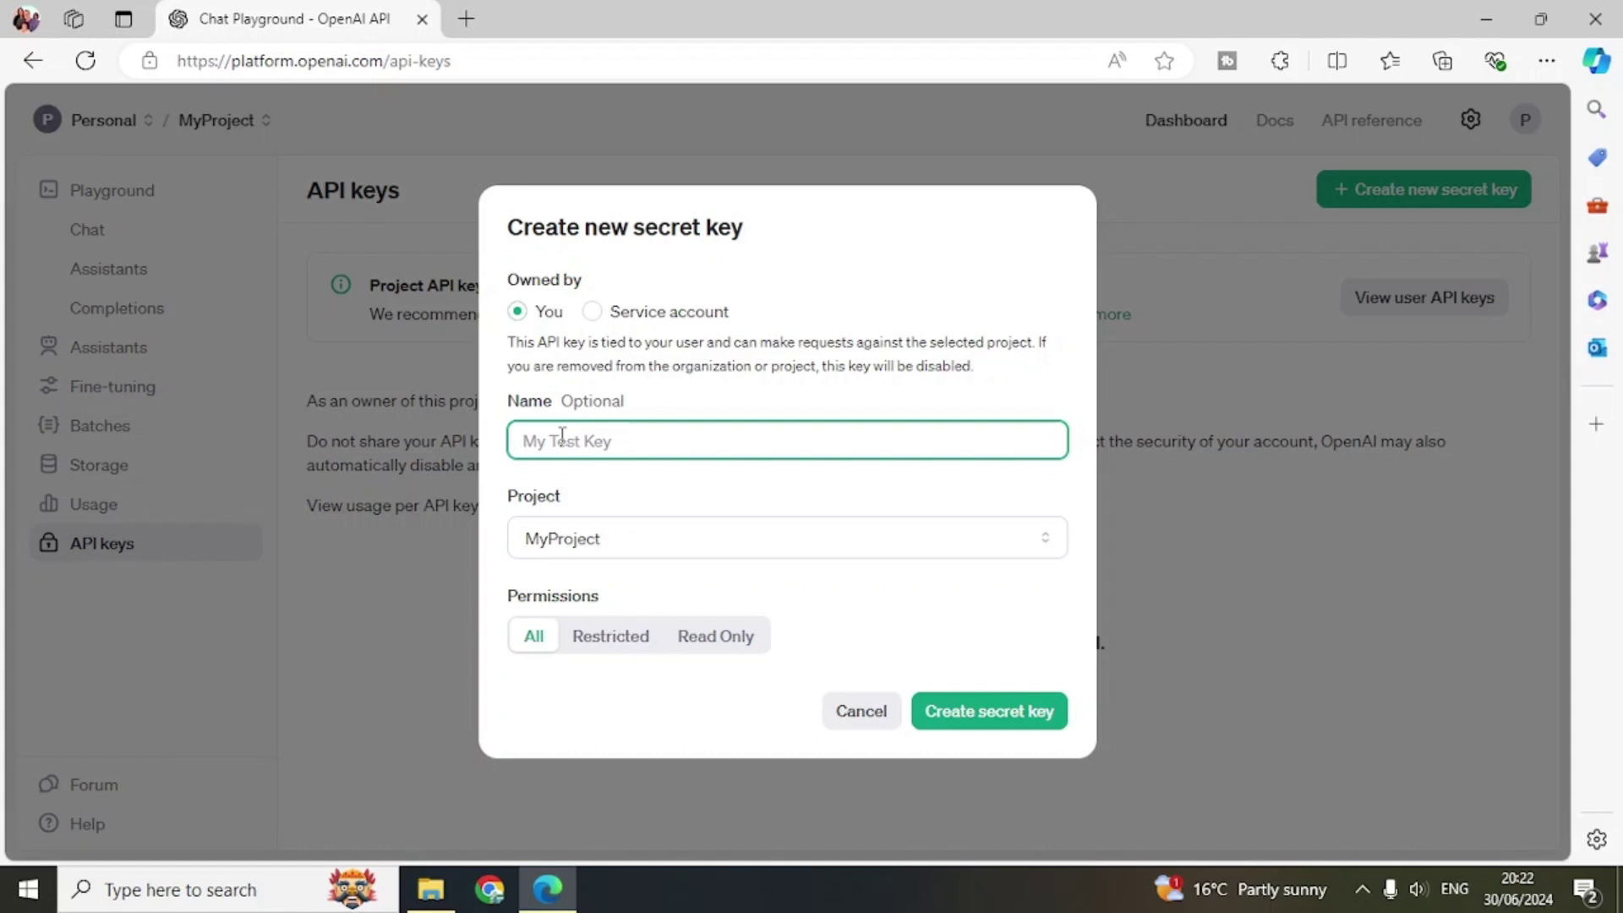
text(MyF)
text(irstKey)
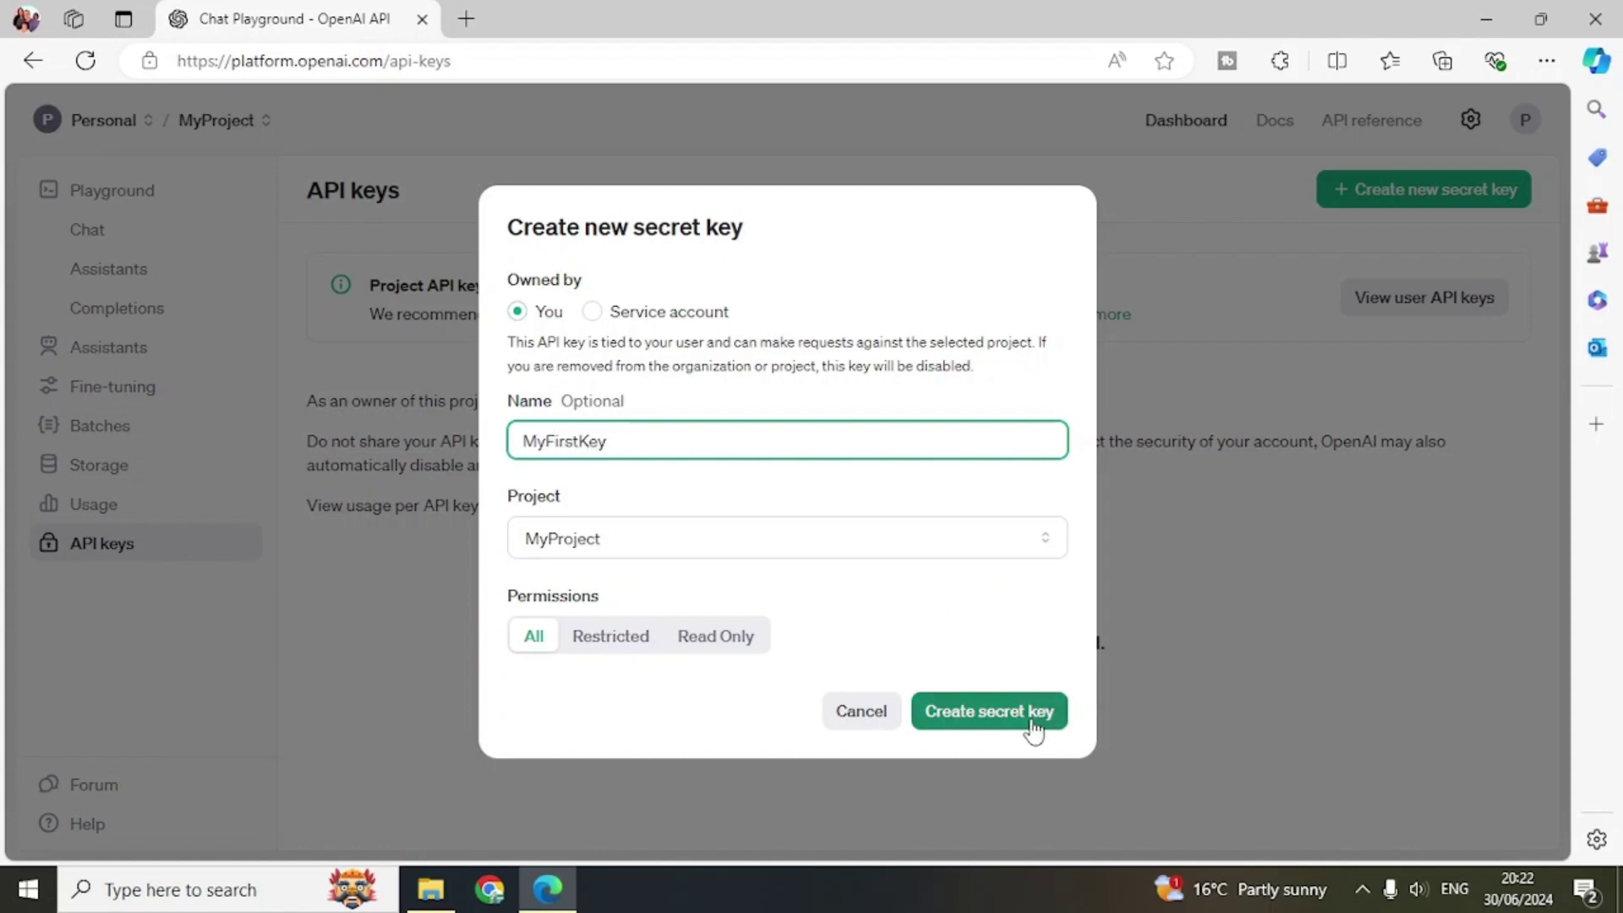
click(1031, 723)
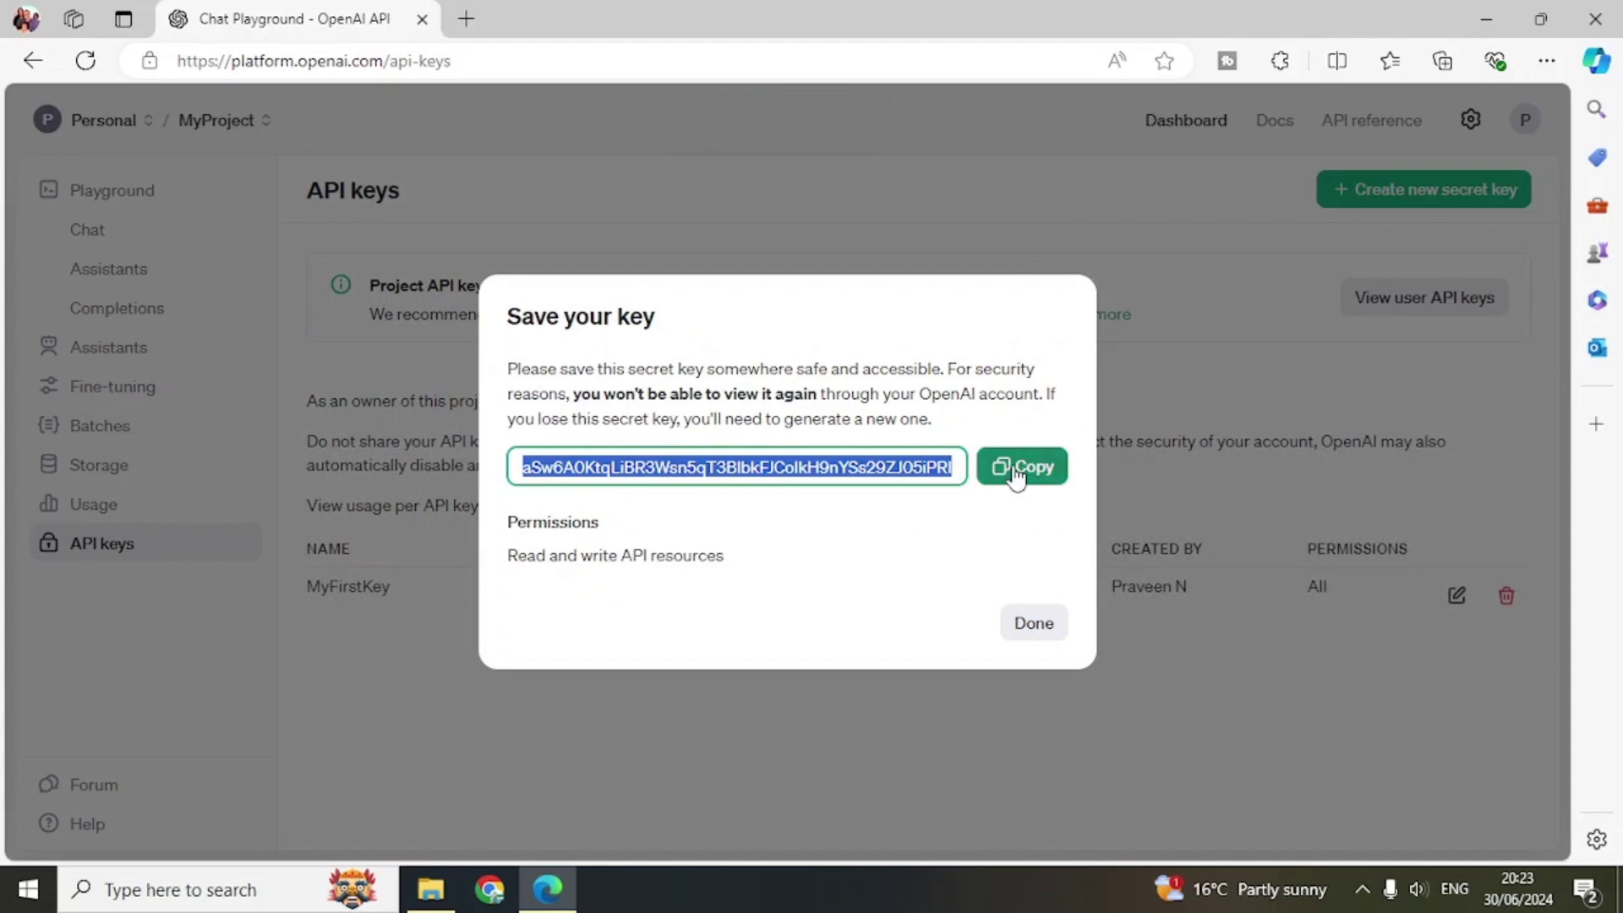
Copy the MyFirstKey secret and close the Save your key dialog
click(1018, 471)
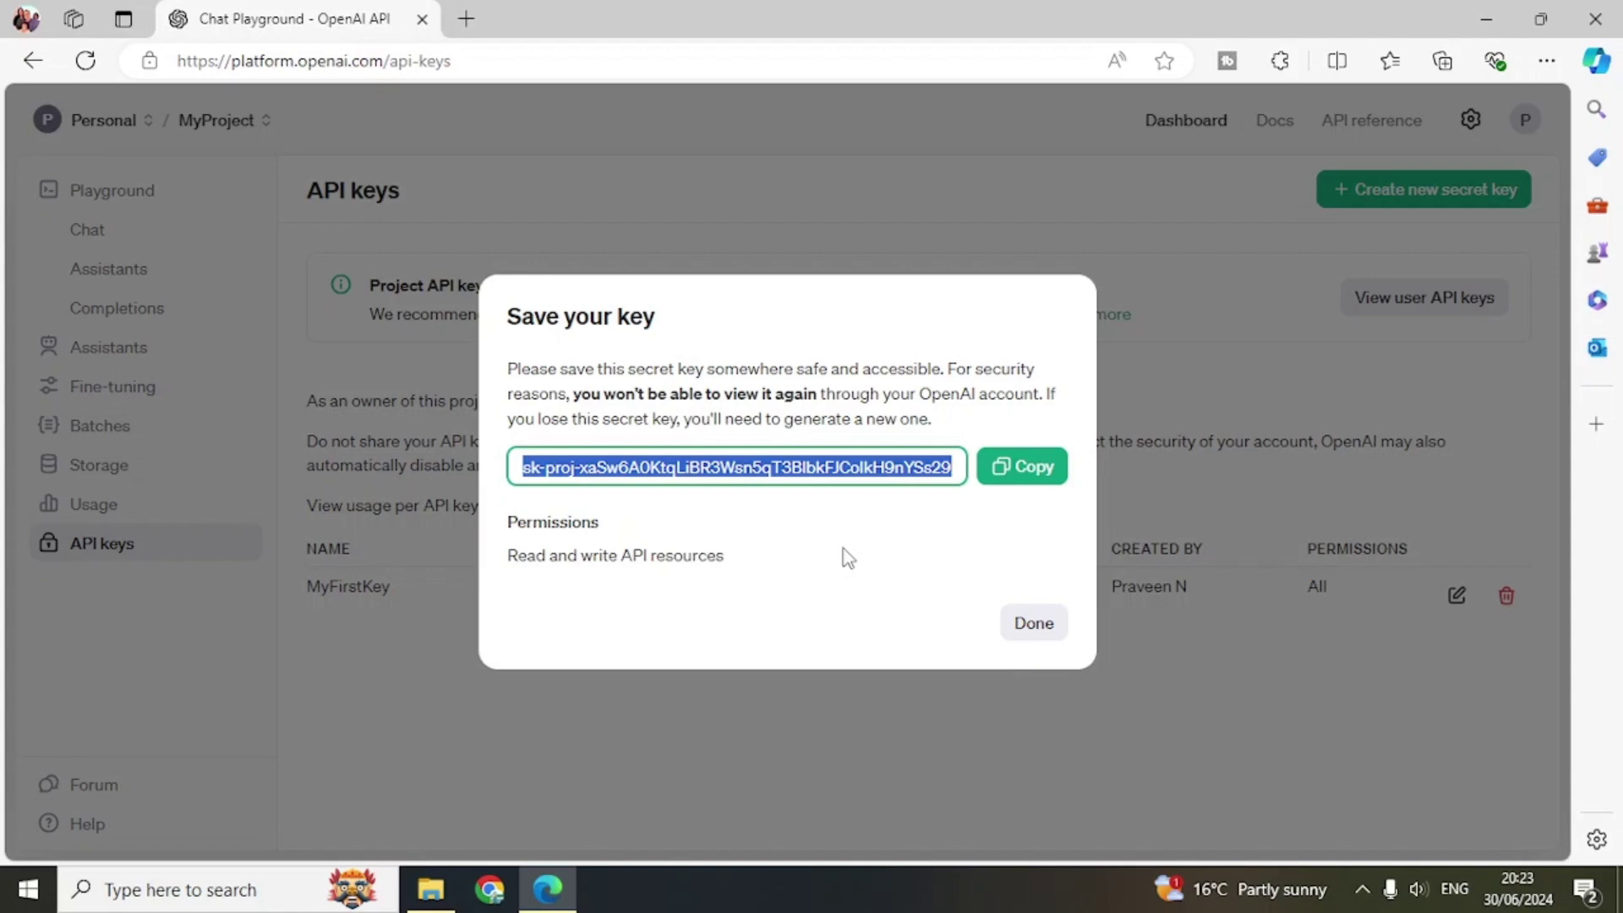
click(1027, 629)
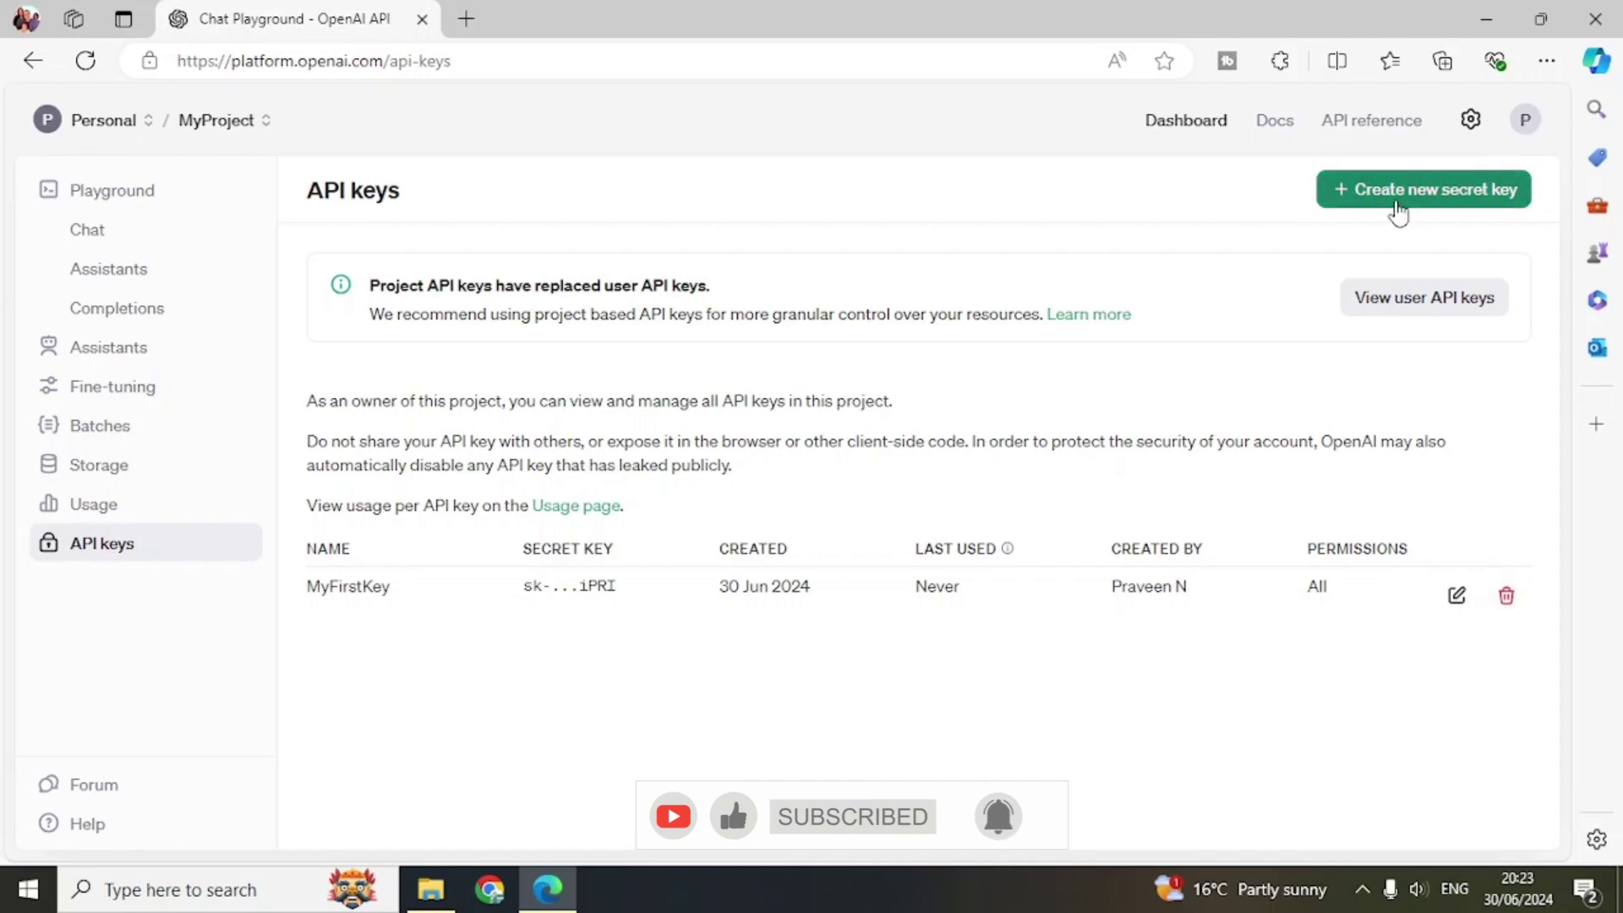
Generate a test1 secret key and close its save-key dialog
click(1387, 192)
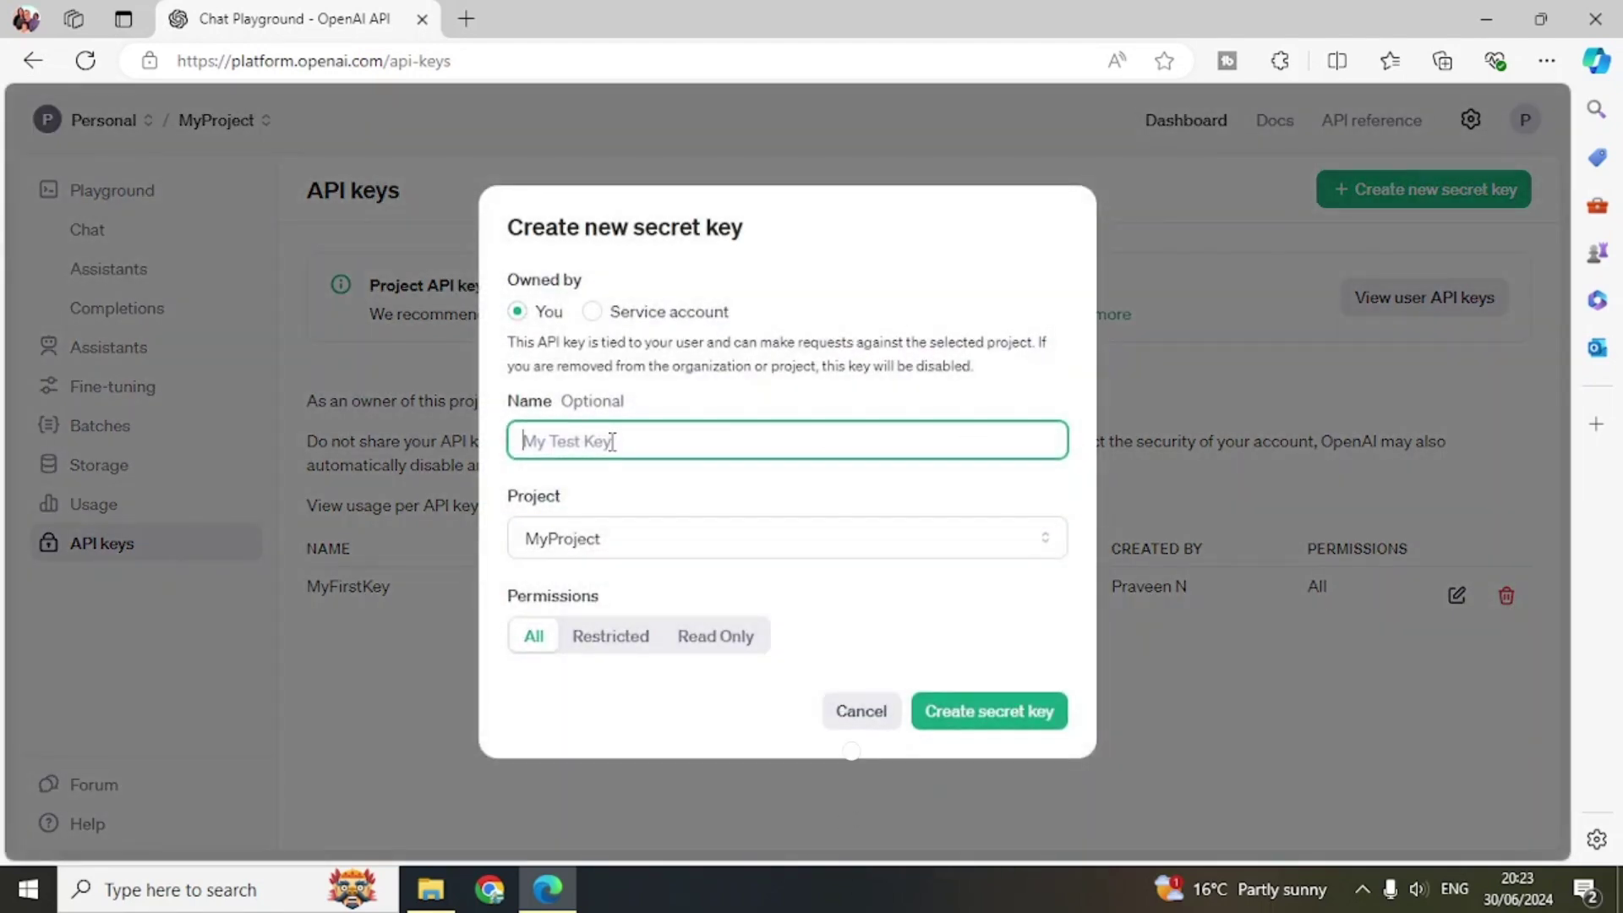
text(test1)
click(973, 712)
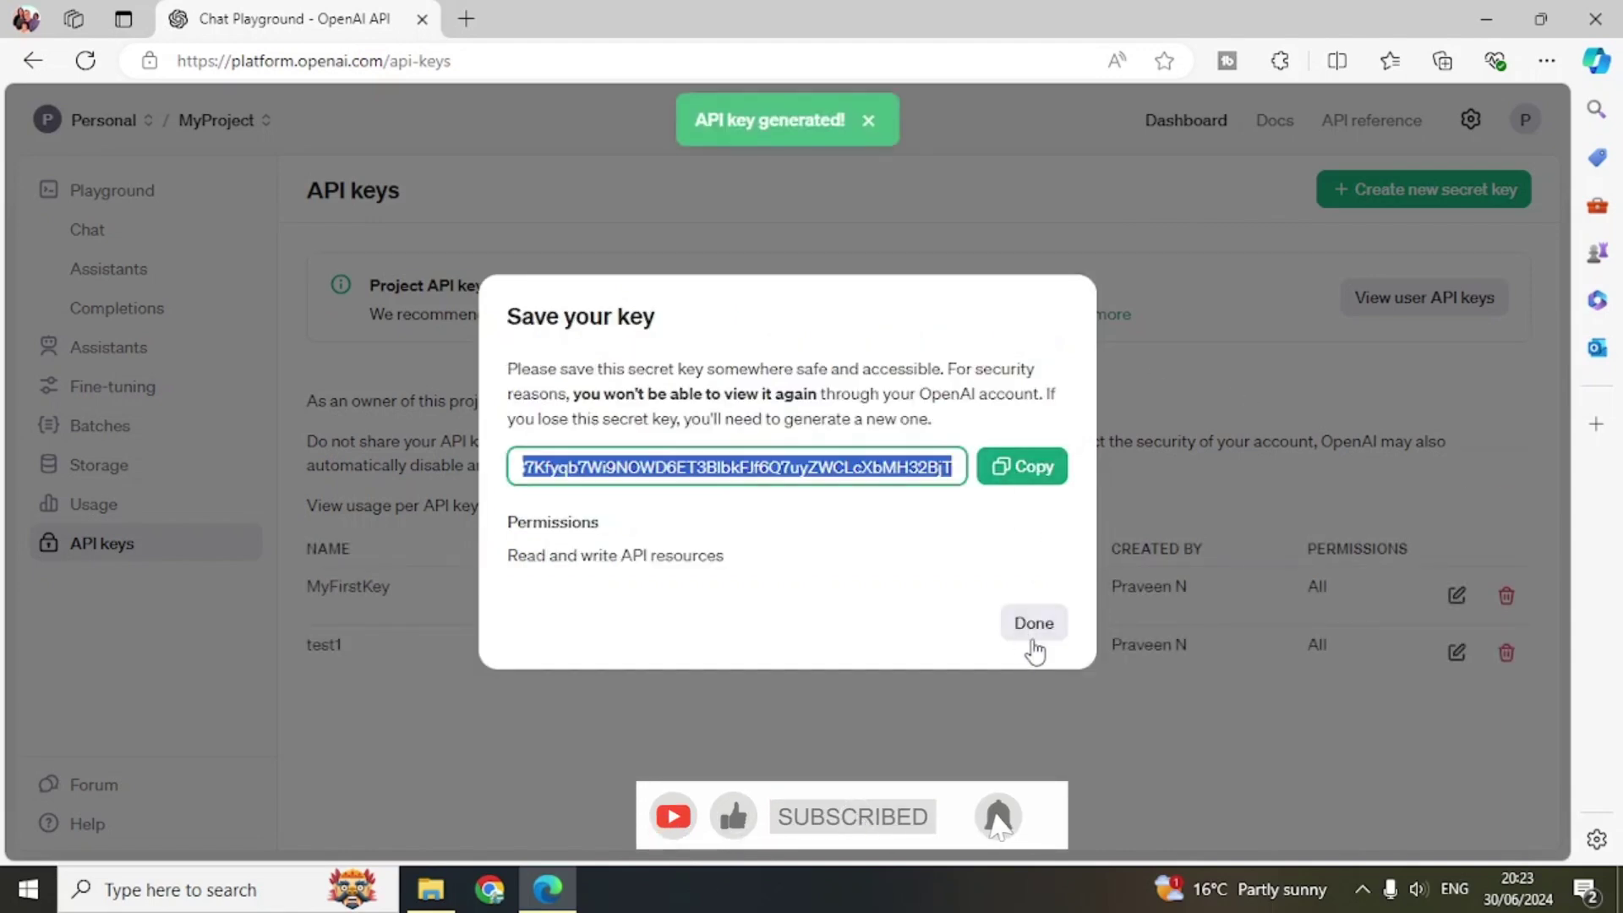
click(1033, 623)
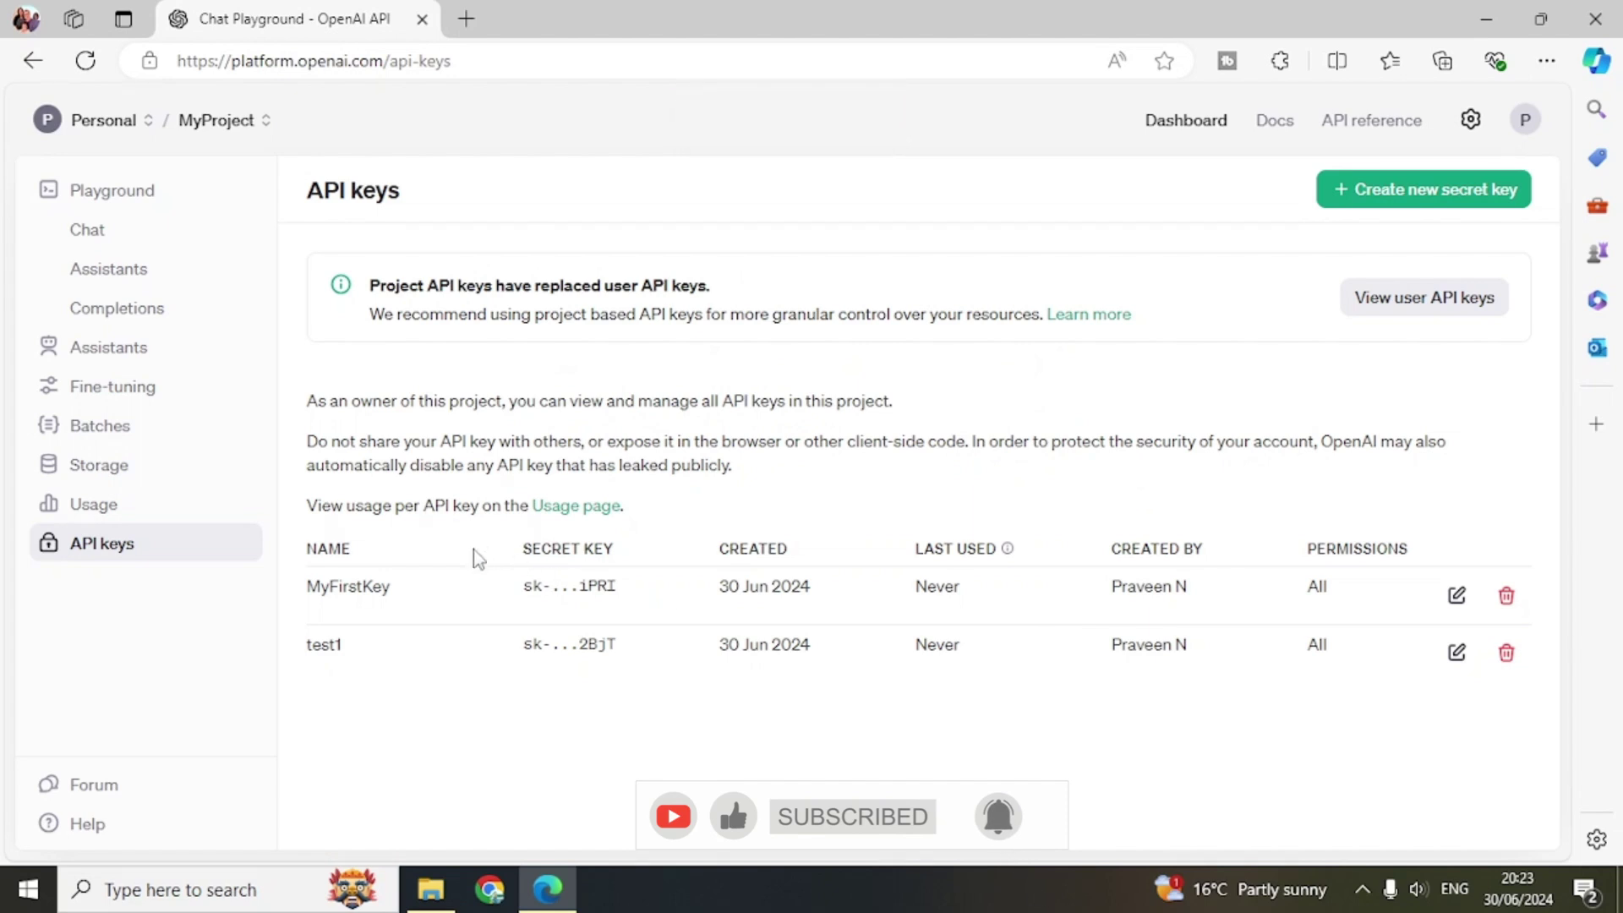